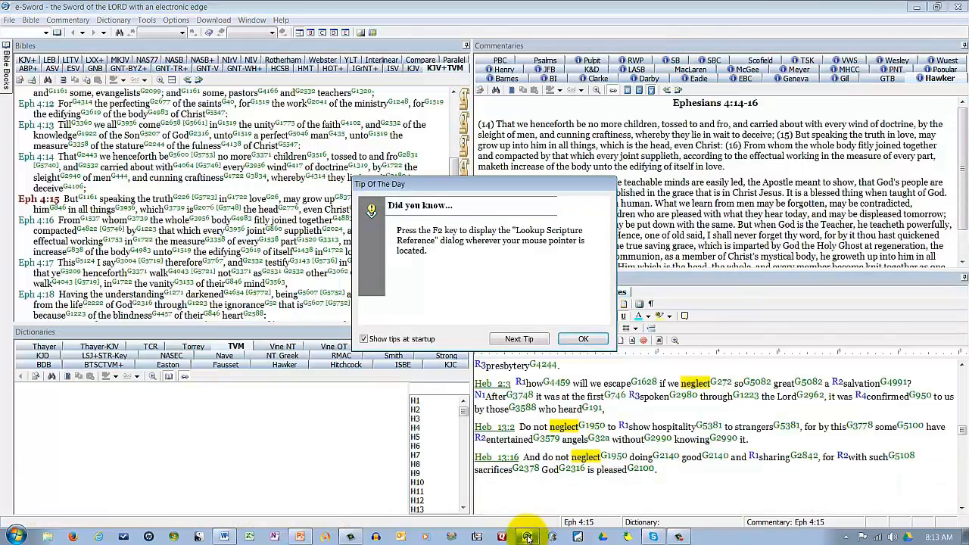
Step: Dismiss the Tip of the Day dialog
{"action": "mouse_move", "coordinate": [528, 536]}
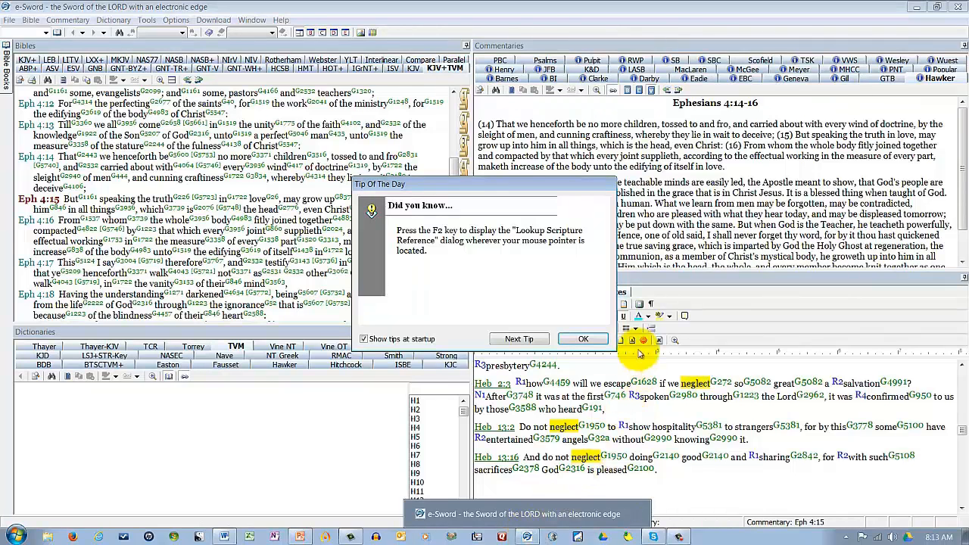
{"action": "left_click", "coordinate": [585, 339]}
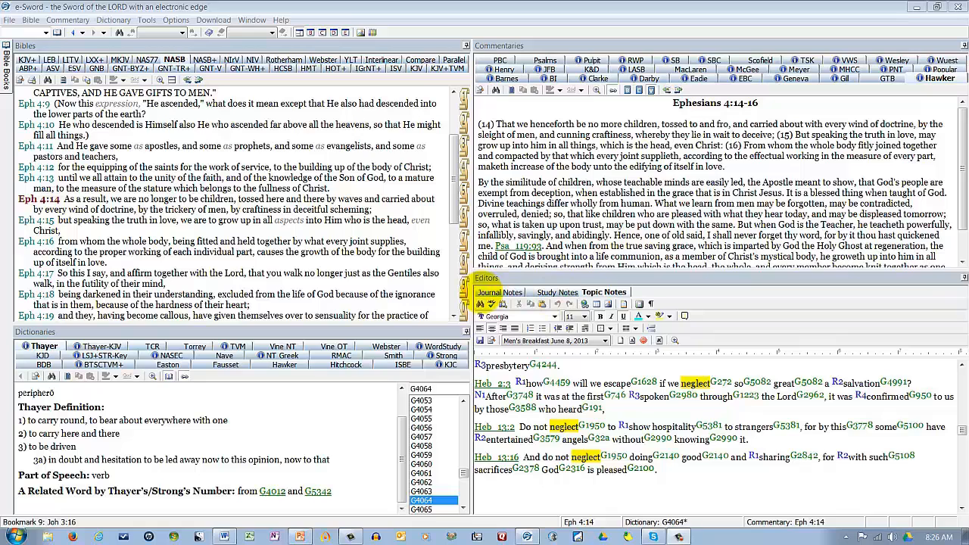
Step: View the Journal Notes, return to the Topic Notes, and shrink the Editors pane to give the Commentaries pane more height
{"action": "left_click", "coordinate": [491, 292]}
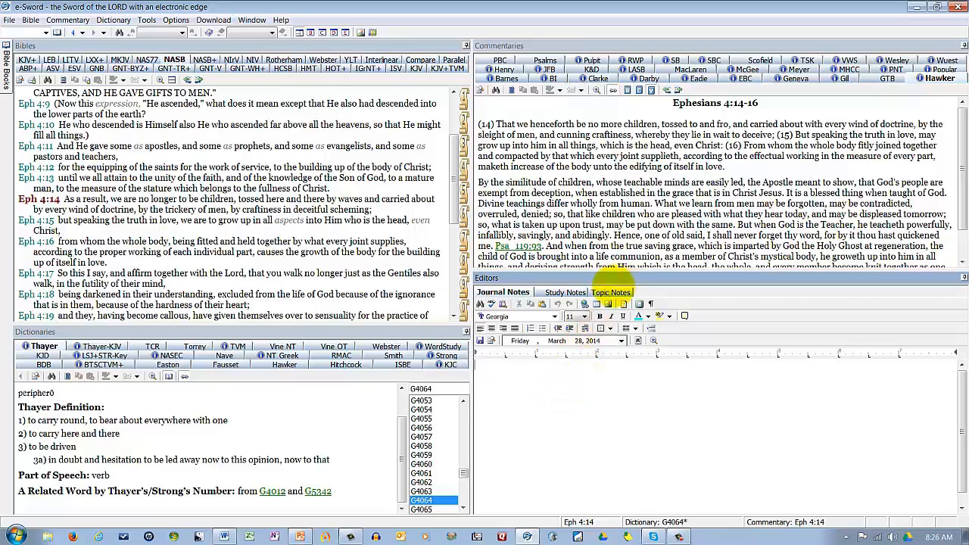
{"action": "left_click", "coordinate": [605, 294]}
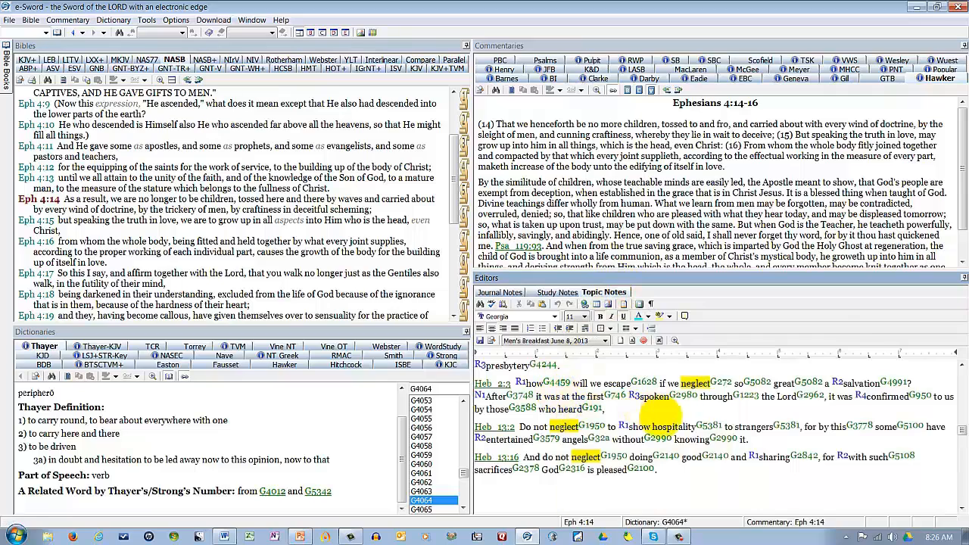
{"action": "mouse_move", "coordinate": [665, 435]}
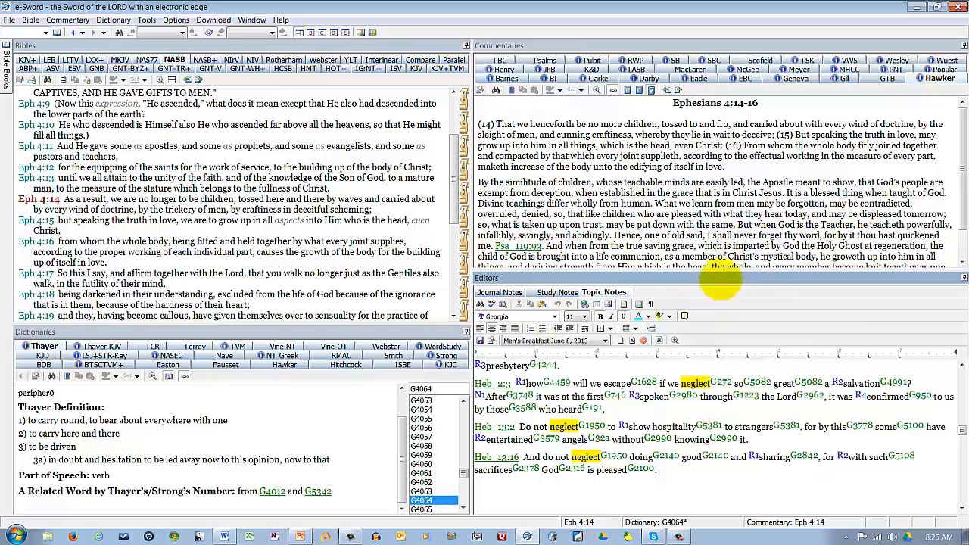
{"action": "left_click_drag", "start_coordinate": [715, 275], "coordinate": [724, 330]}
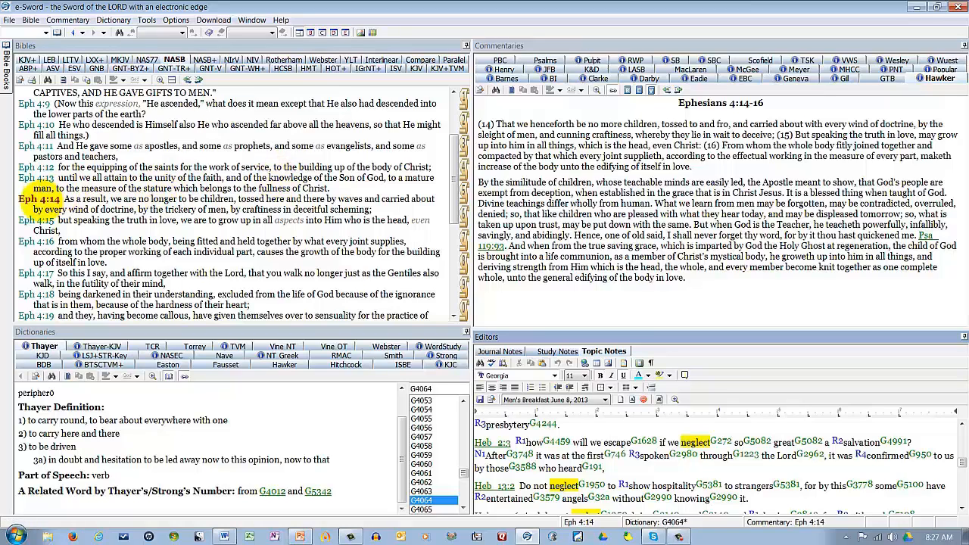
Step: Make Ephesians 4:12 the active verse so the commentary follows it
{"action": "right_click", "coordinate": [42, 200]}
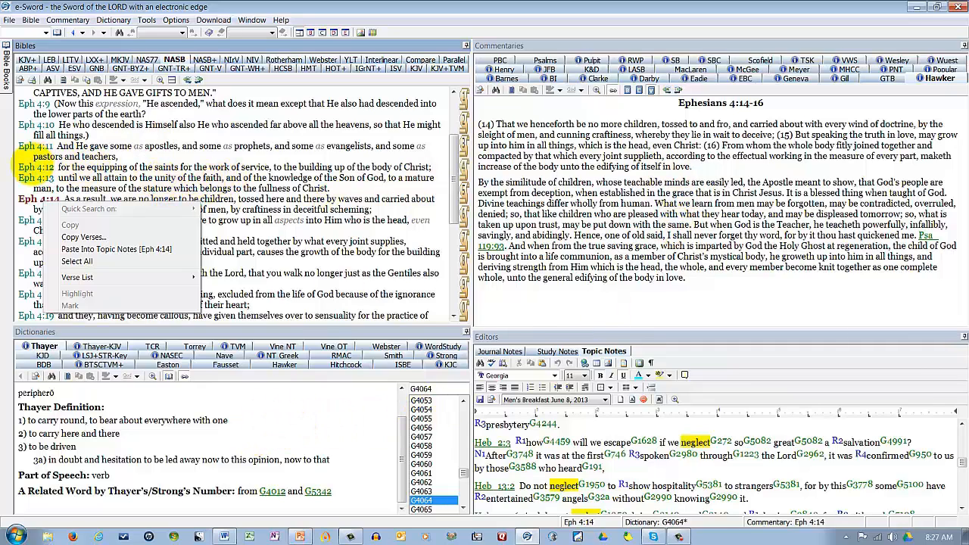
{"action": "left_click", "coordinate": [29, 167]}
{"action": "left_click", "coordinate": [30, 167]}
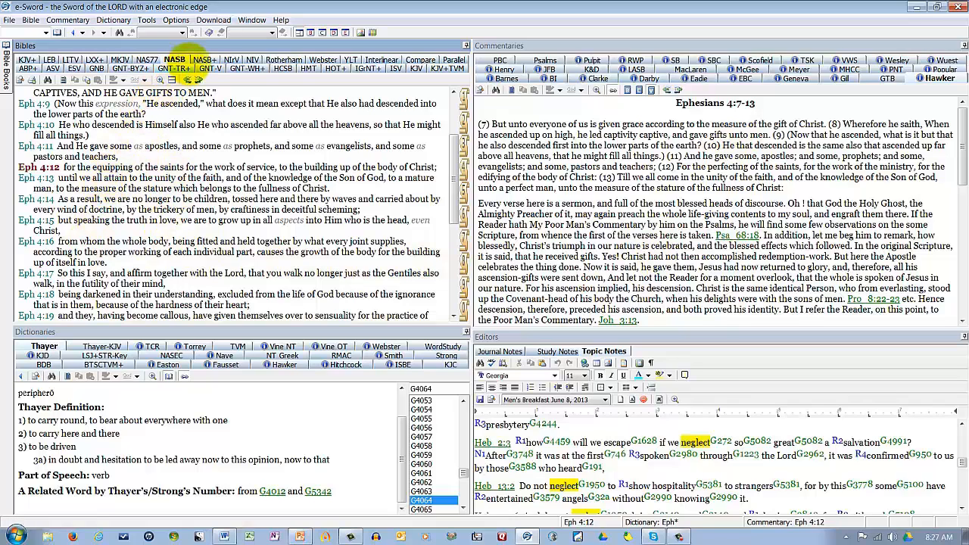
Step: Display the passage in the NASB+ Bible and look up Strong's number G2677 for "equipping" in Ephesians 4:12
{"action": "left_click", "coordinate": [211, 60]}
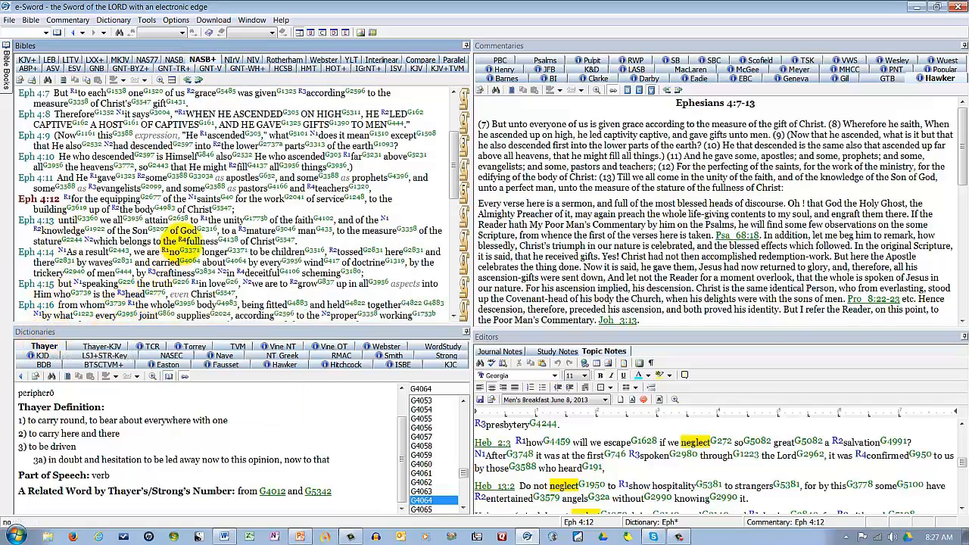
{"action": "mouse_move", "coordinate": [142, 199]}
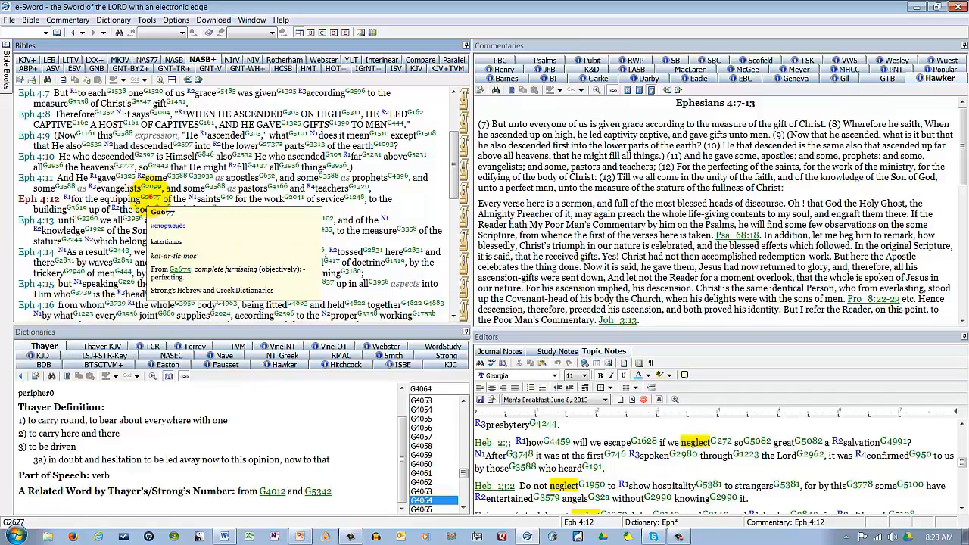
{"action": "left_click", "coordinate": [147, 198]}
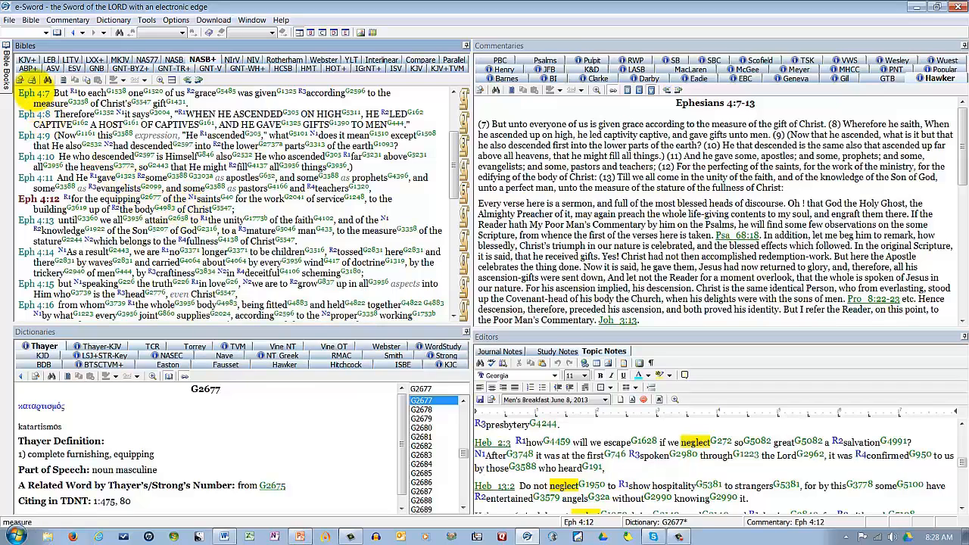
Step: Go to Hebrews chapter 2 and display it in the NASB Bible
{"action": "mouse_move", "coordinate": [8, 76]}
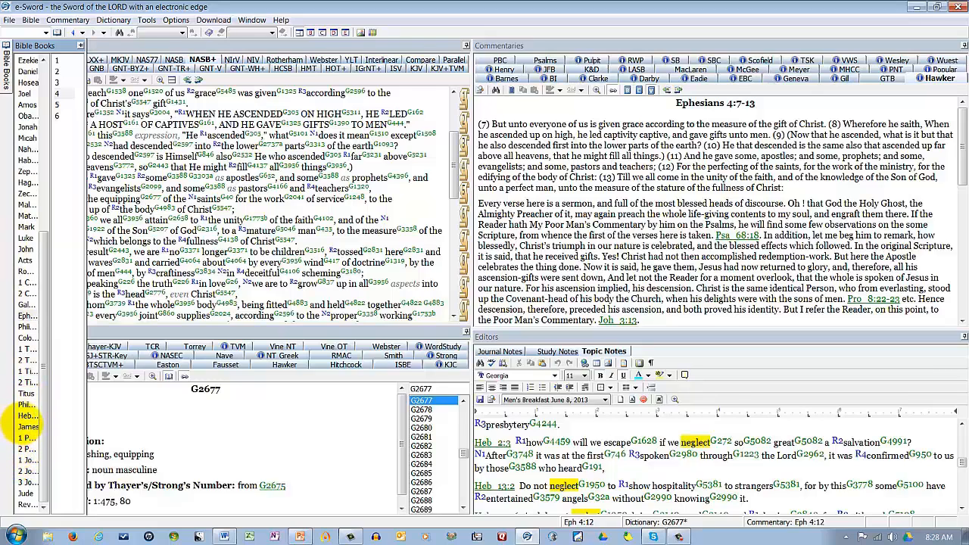
{"action": "left_click", "coordinate": [26, 416]}
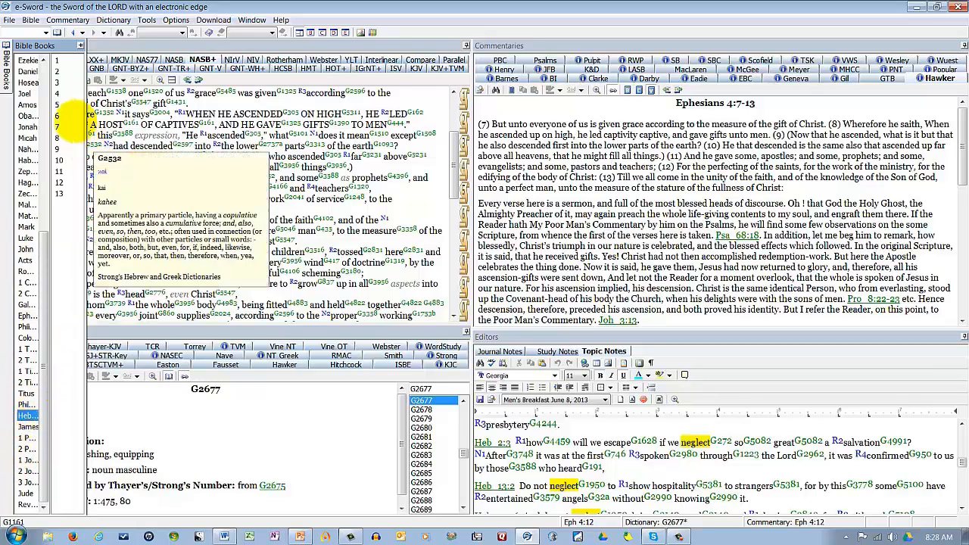
{"action": "left_click", "coordinate": [57, 71]}
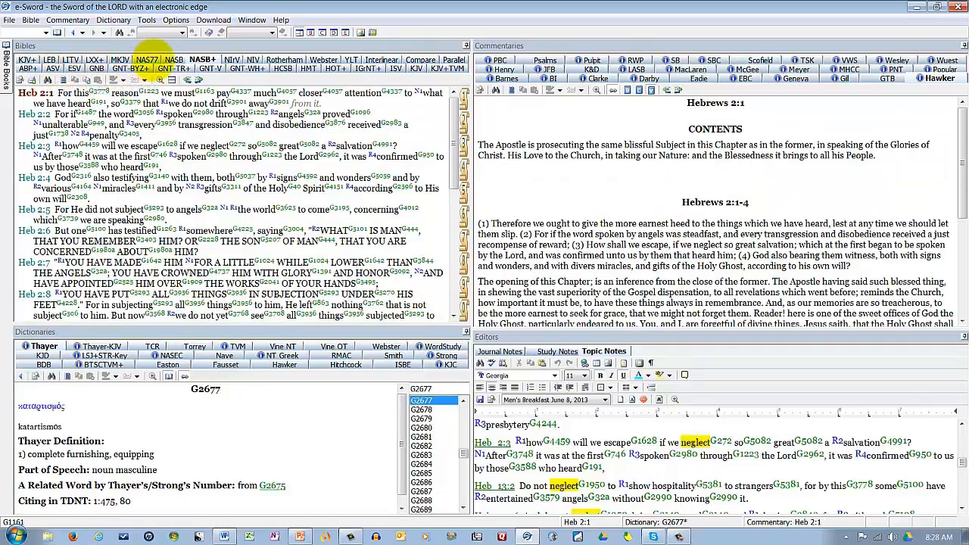
{"action": "left_click", "coordinate": [174, 59]}
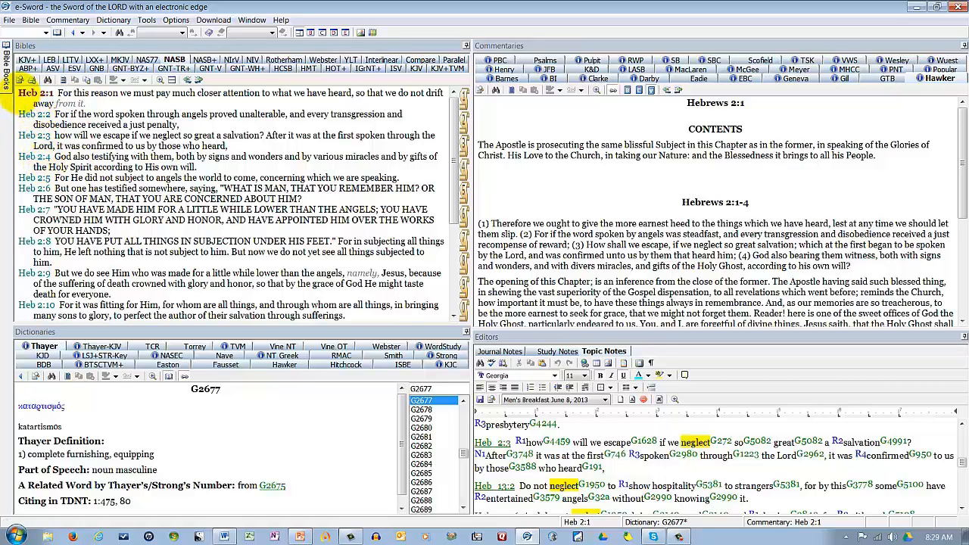
Step: Paste Hebrews 2:1-3 from the NASB into the Men's Breakfast June 8, 2013 topic notes, below the existing Heb 2:3 quotation
{"action": "left_click_drag", "start_coordinate": [18, 92], "coordinate": [226, 142]}
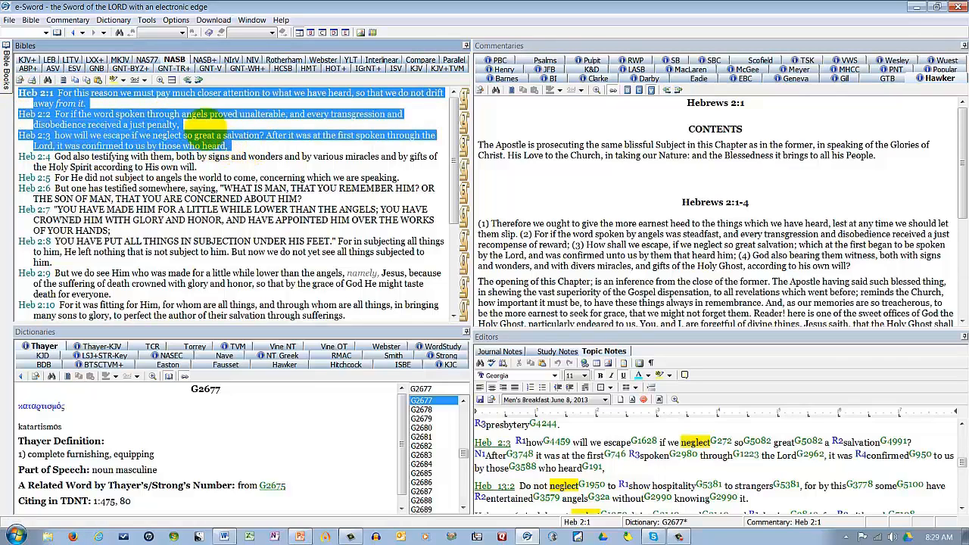
{"action": "right_click", "coordinate": [109, 126]}
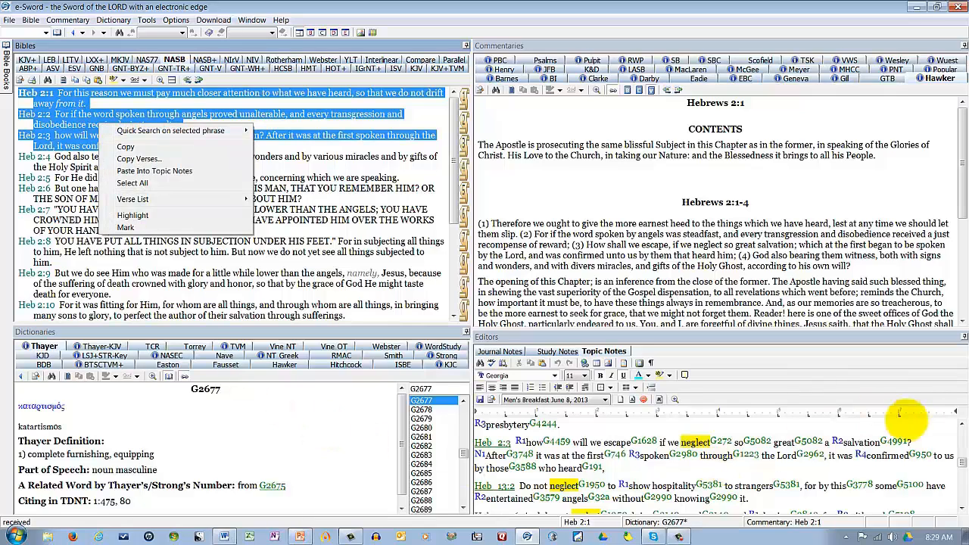
{"action": "left_click_drag", "start_coordinate": [961, 461], "coordinate": [959, 424]}
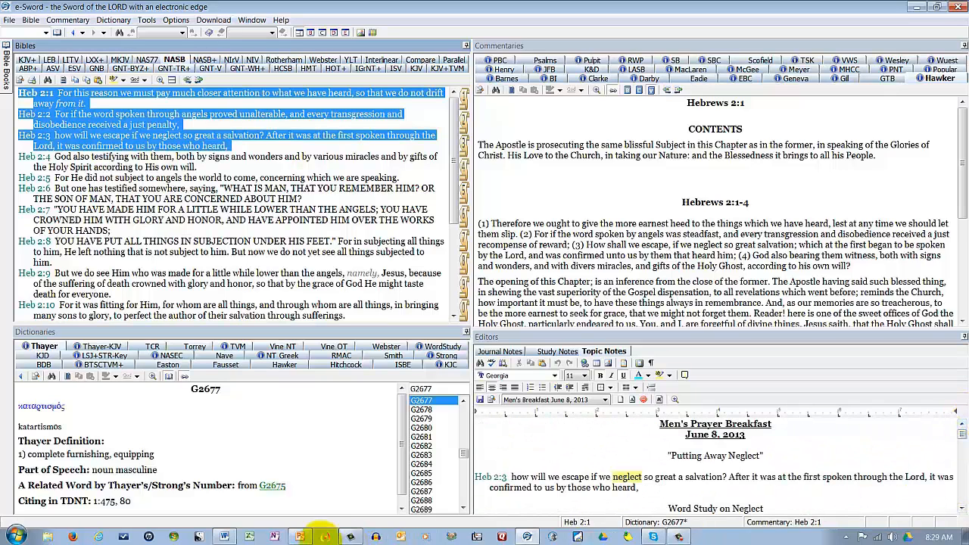
{"action": "left_click", "coordinate": [501, 500]}
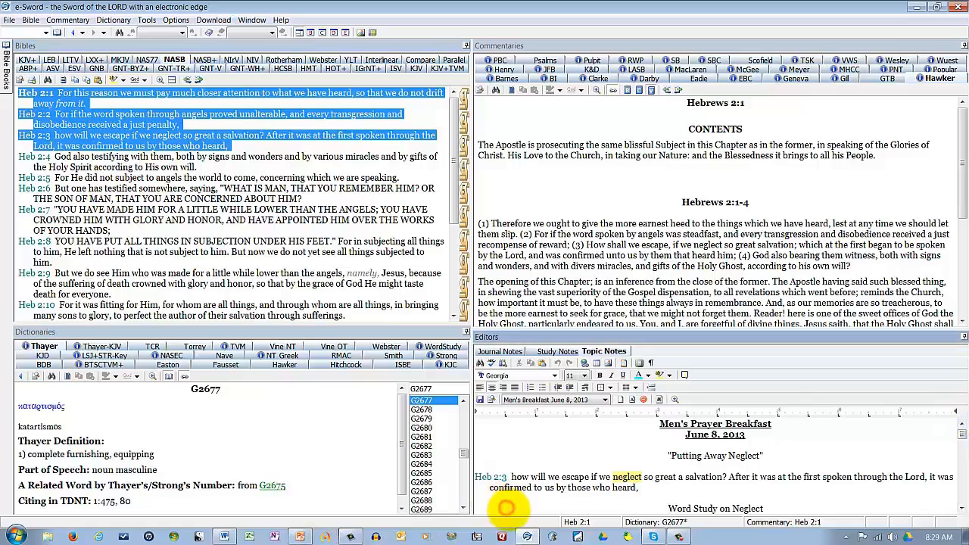
{"action": "scroll", "coordinate": [488, 492], "scroll_direction": "down", "scroll_amount": 1}
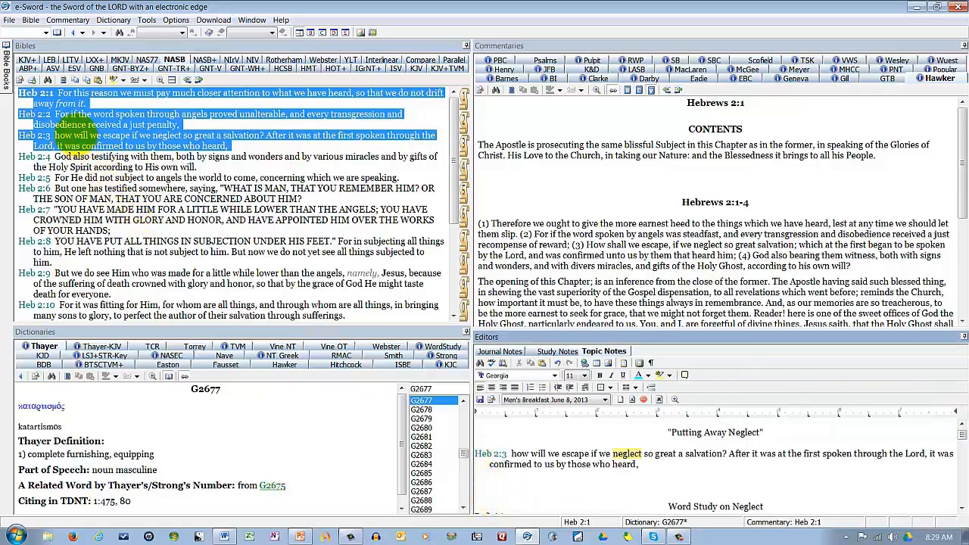
{"action": "right_click", "coordinate": [89, 138]}
{"action": "left_click", "coordinate": [131, 182]}
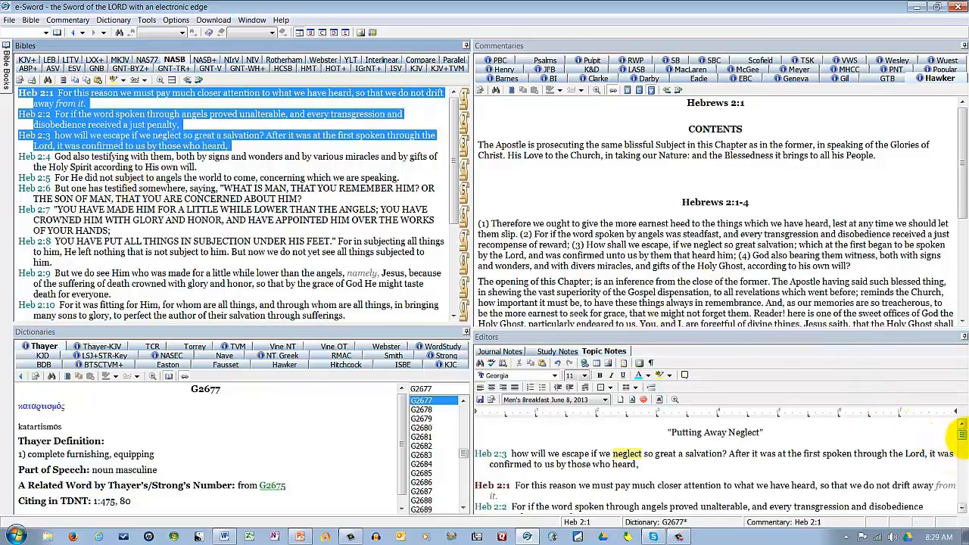
{"action": "left_click", "coordinate": [960, 437]}
{"action": "scroll", "coordinate": [960, 438], "scroll_direction": "up", "scroll_amount": 5}
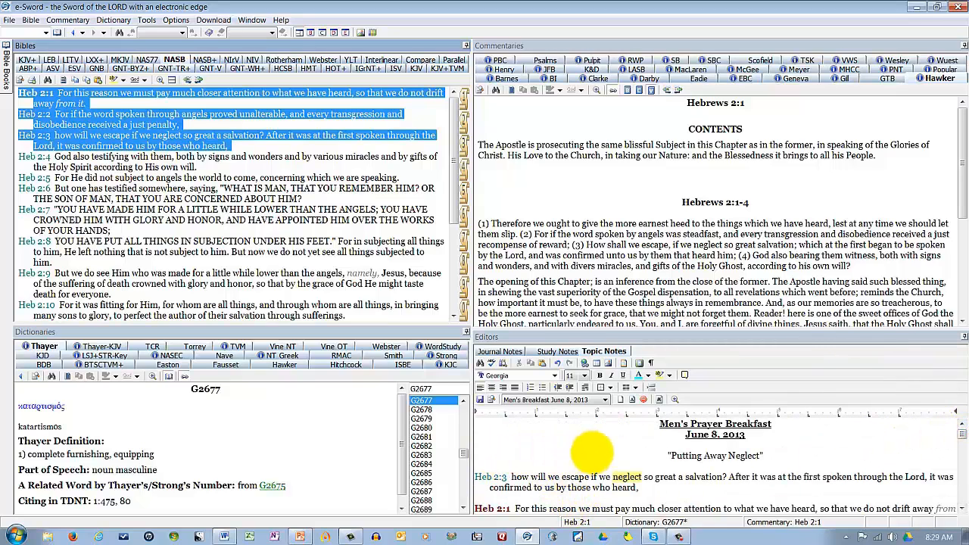
{"action": "left_click", "coordinate": [568, 448]}
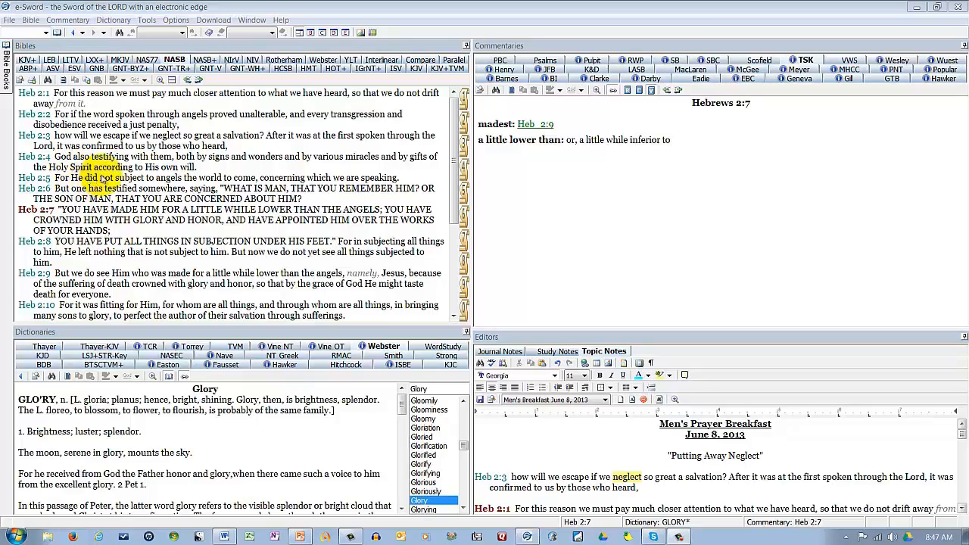
Step: Look up "neglect" from Hebrews 2:3 in the Webster dictionary, read it in the full-window dictionary view, and restore the multi-pane layout
{"action": "double_click", "coordinate": [158, 138]}
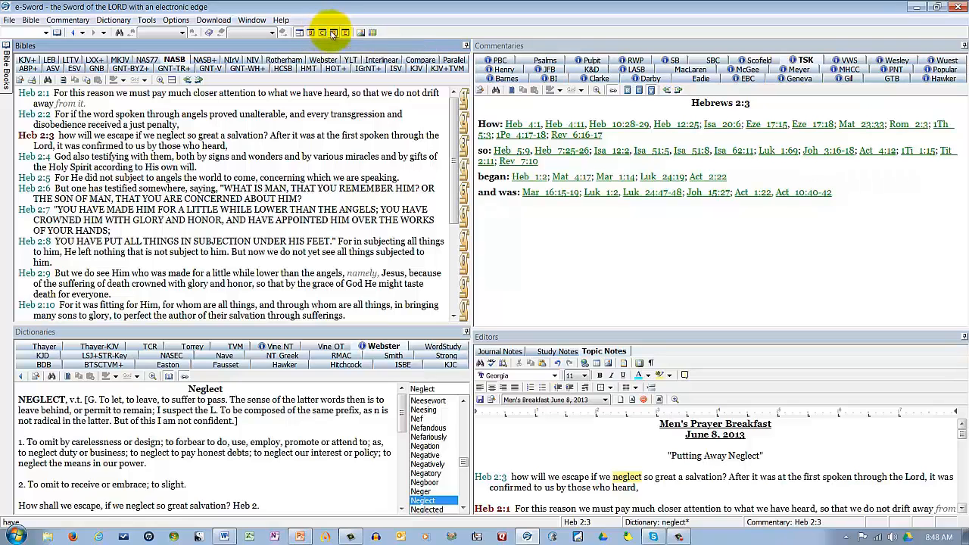
{"action": "left_click", "coordinate": [334, 34]}
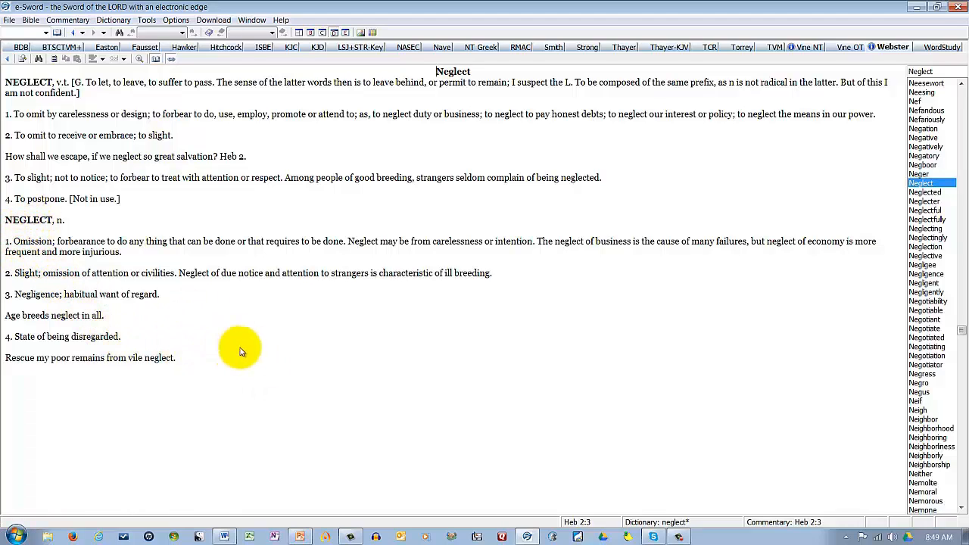
{"action": "left_click", "coordinate": [299, 32]}
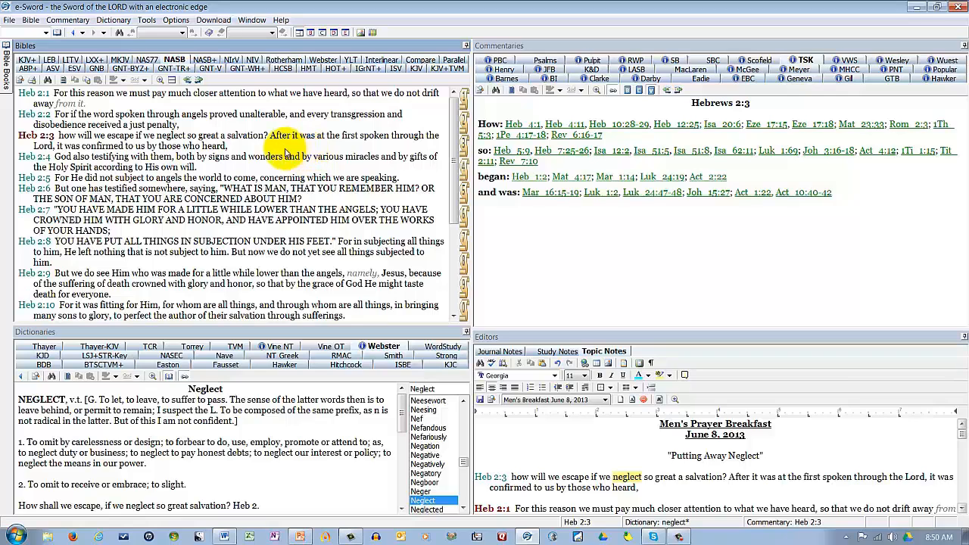
Step: Compare Hebrews 2:3 across all installed Bible translations, from ABP+ through YLT
{"action": "left_click", "coordinate": [418, 62]}
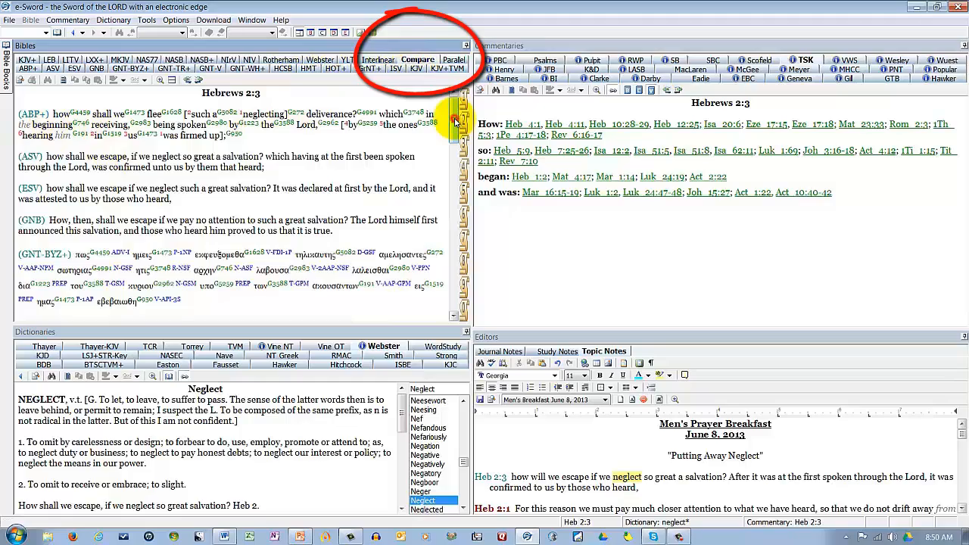
{"action": "left_click_drag", "start_coordinate": [455, 119], "coordinate": [389, 249]}
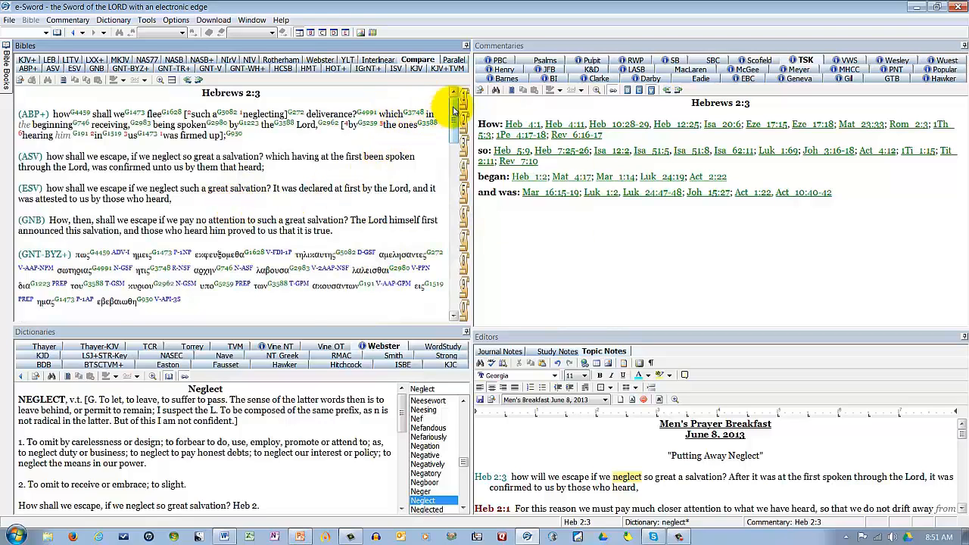
{"action": "left_click_drag", "start_coordinate": [455, 110], "coordinate": [451, 124]}
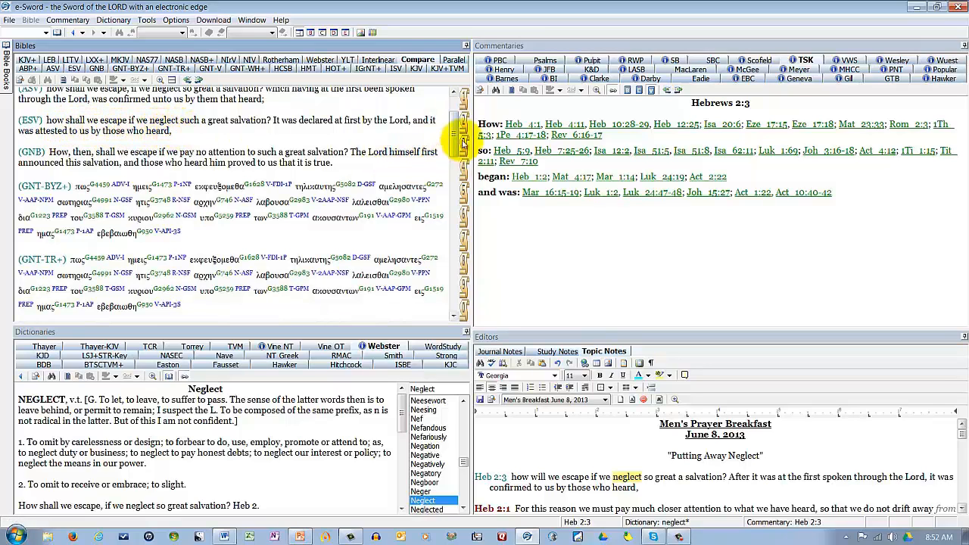
{"action": "left_click_drag", "start_coordinate": [452, 137], "coordinate": [451, 148]}
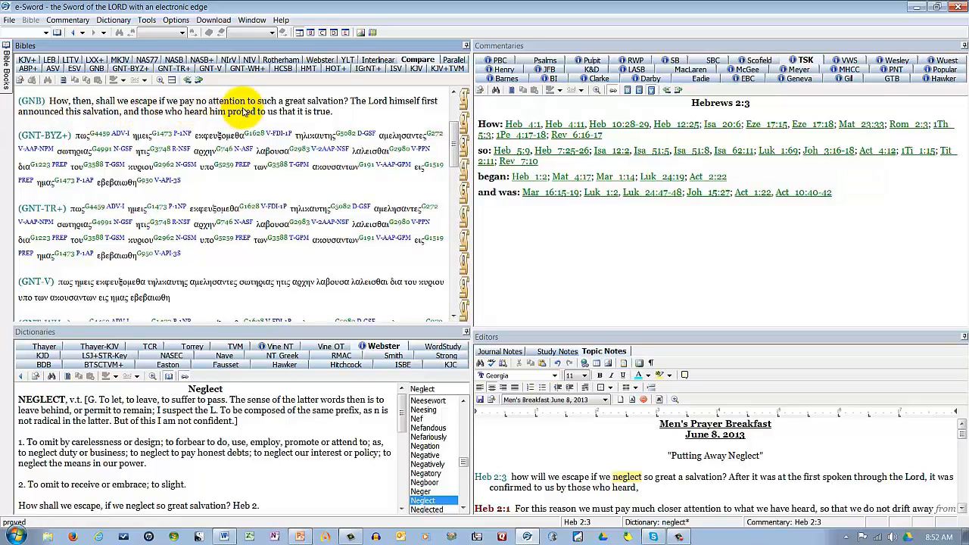
{"action": "left_click_drag", "start_coordinate": [454, 140], "coordinate": [448, 277]}
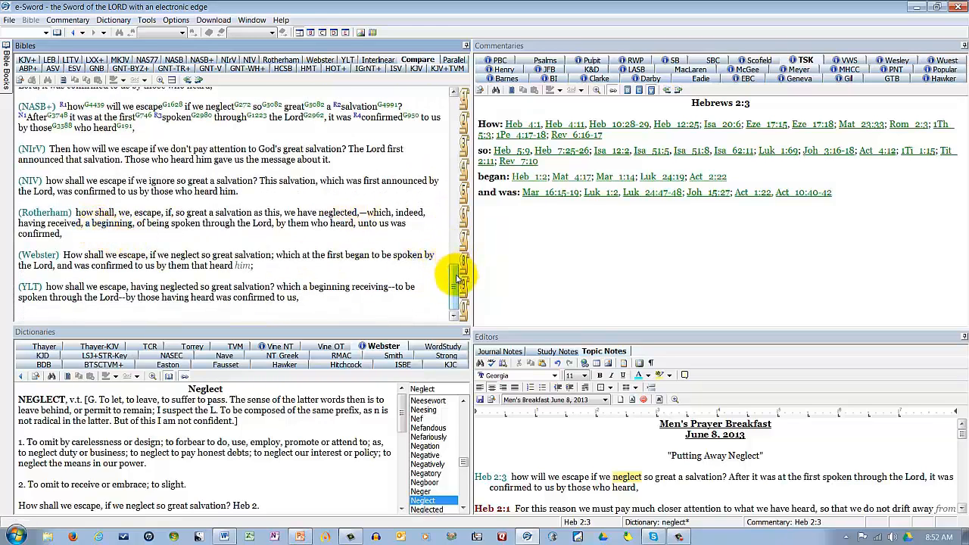
{"action": "left_click_drag", "start_coordinate": [458, 279], "coordinate": [457, 277]}
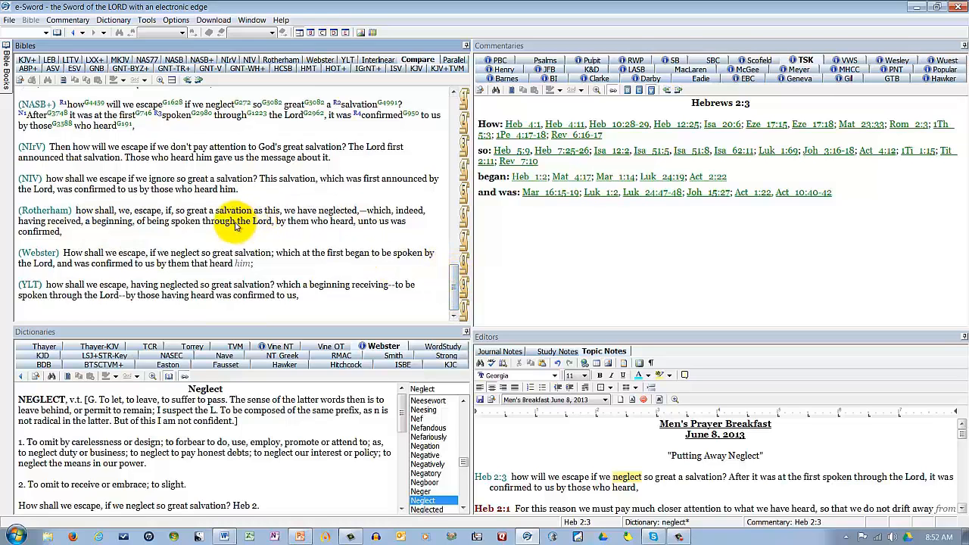
Step: Examine Hebrews 2 in parallel columns for NASB, ESV, NIV, HCSB and KJV
{"action": "left_click", "coordinate": [454, 61]}
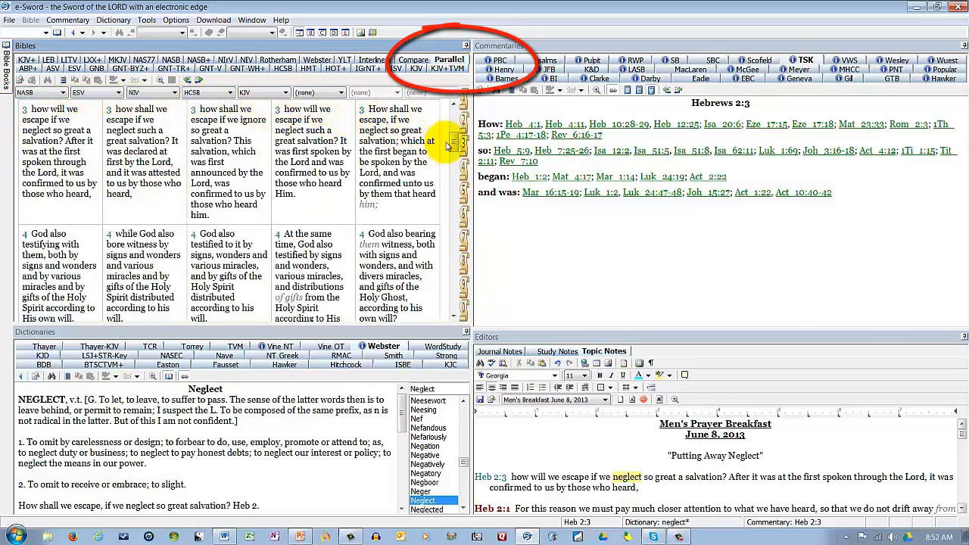
{"action": "left_click_drag", "start_coordinate": [454, 142], "coordinate": [458, 118]}
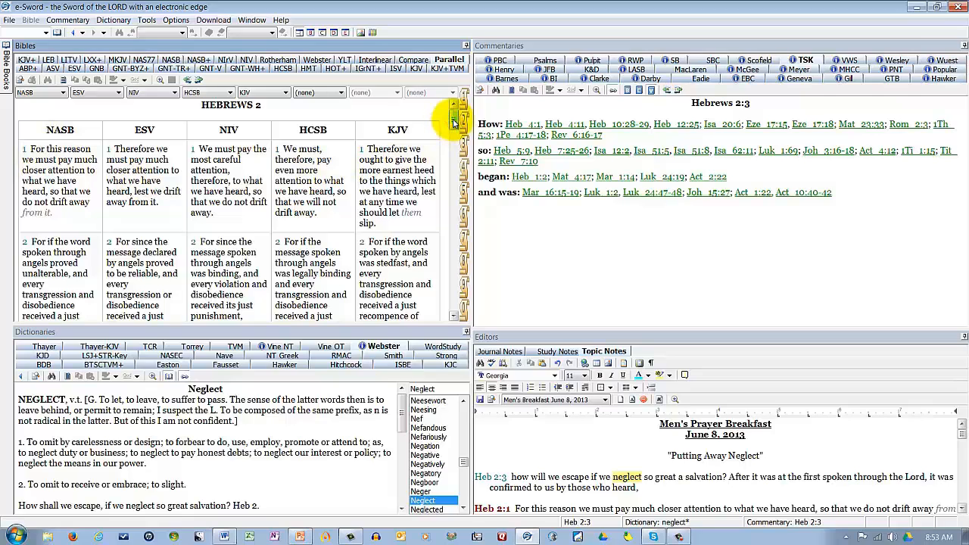
{"action": "left_click_drag", "start_coordinate": [454, 124], "coordinate": [441, 160]}
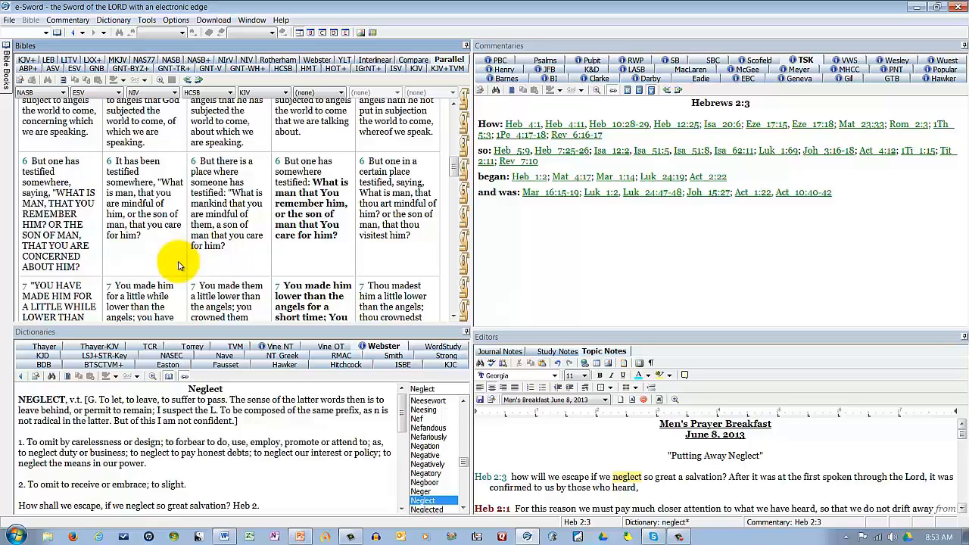
Step: Return to the NASB text and read the Treasury of Scripture Knowledge (TSK) cross-references for Hebrews 2:2 and Hebrews 2:1
{"action": "left_click", "coordinate": [172, 60]}
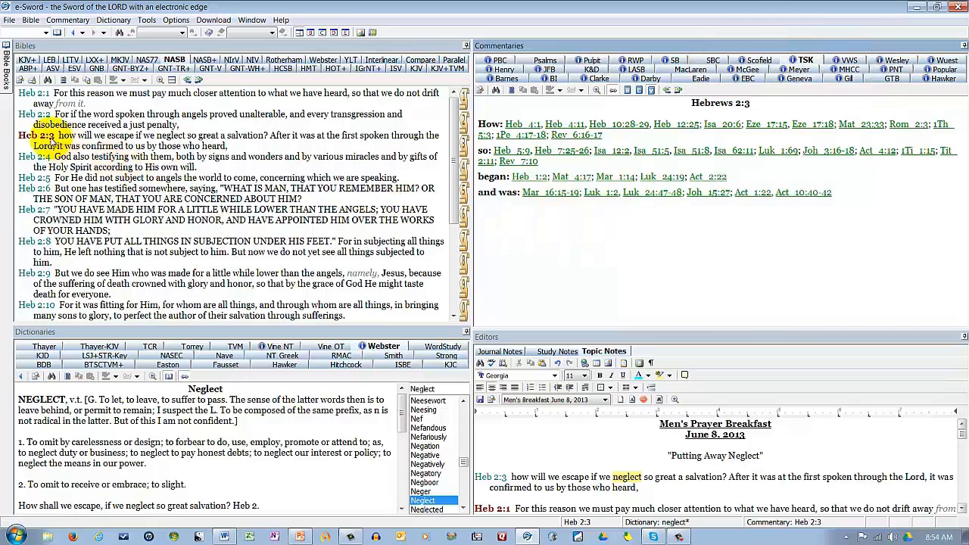
{"action": "left_click", "coordinate": [31, 118]}
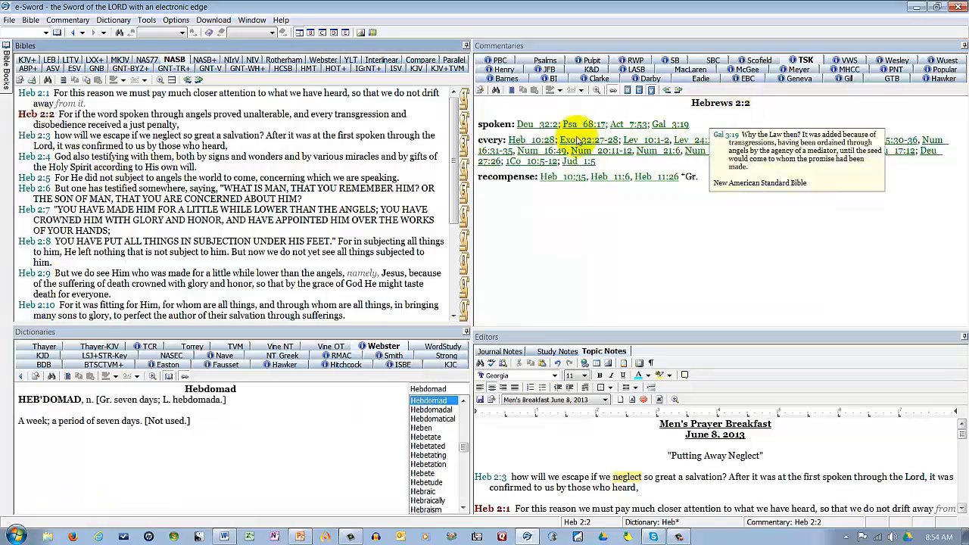
{"action": "left_click", "coordinate": [34, 93]}
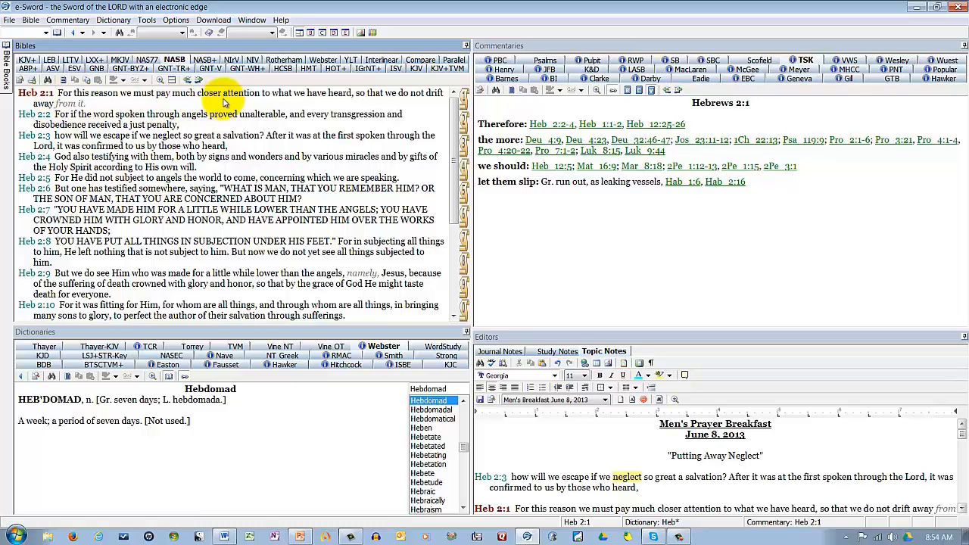
Step: Preview the Hebrews 2:1 cross-references Heb 12:25-26 and Heb 2:2-4 in the TSK commentary, and follow the Heb 2:2-4 link
{"action": "mouse_move", "coordinate": [595, 147]}
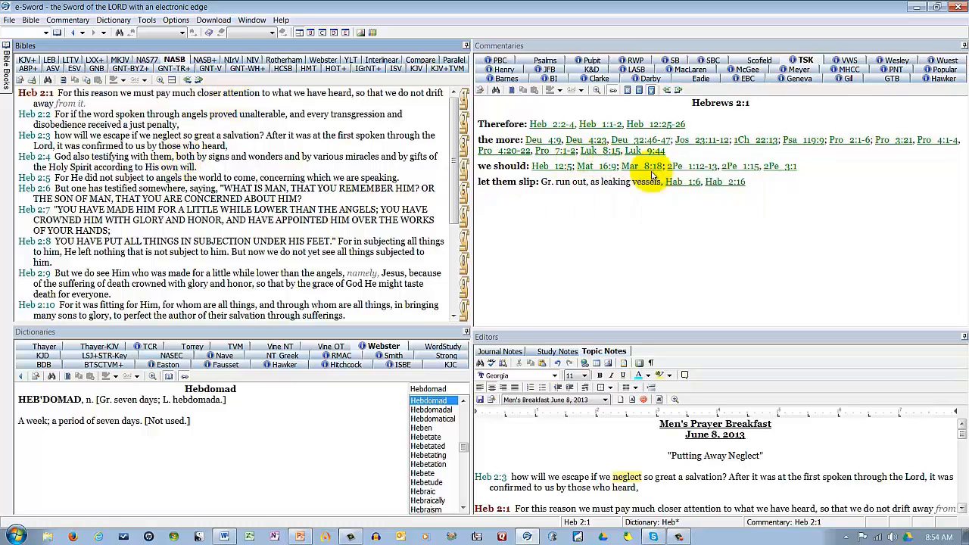
{"action": "mouse_move", "coordinate": [709, 126]}
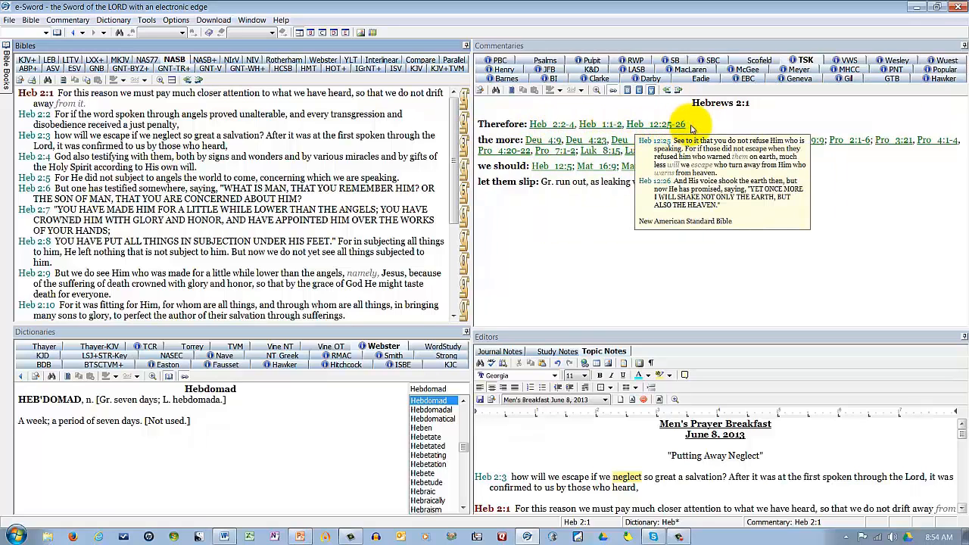
{"action": "mouse_move", "coordinate": [554, 127]}
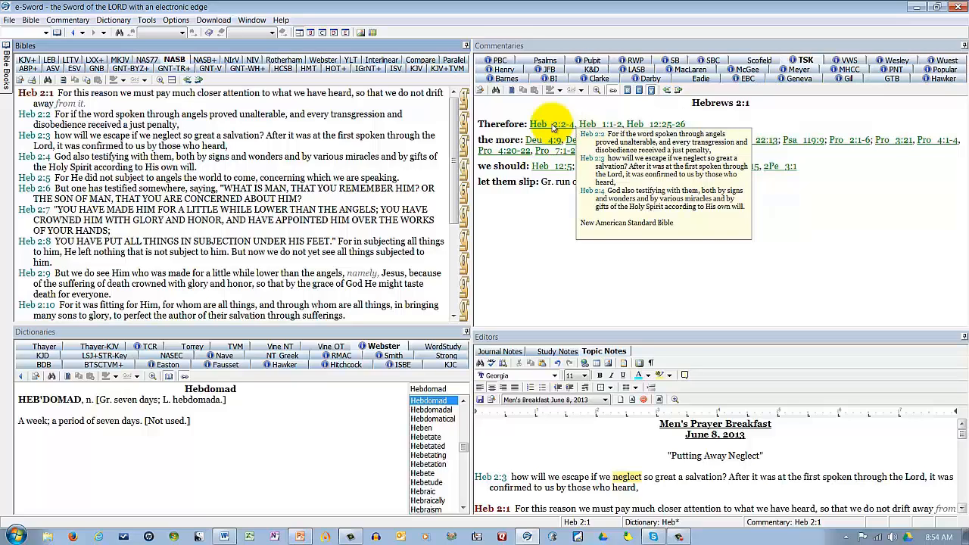
{"action": "left_click", "coordinate": [555, 127]}
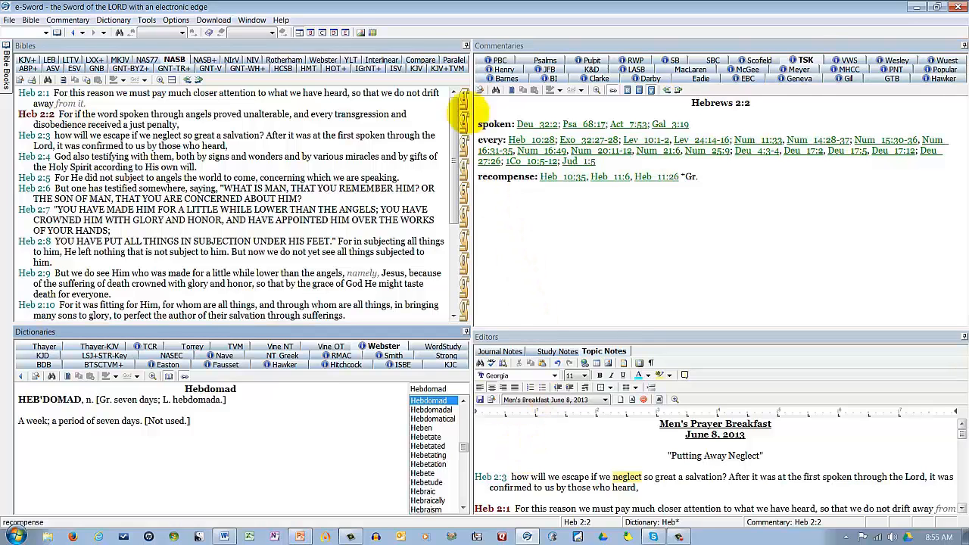
Step: In the full-window topic notes, highlight "carelessness" in yellow in the first definition of Webster's 1828 Dictionary entry for Neglect
{"action": "left_click", "coordinate": [345, 31]}
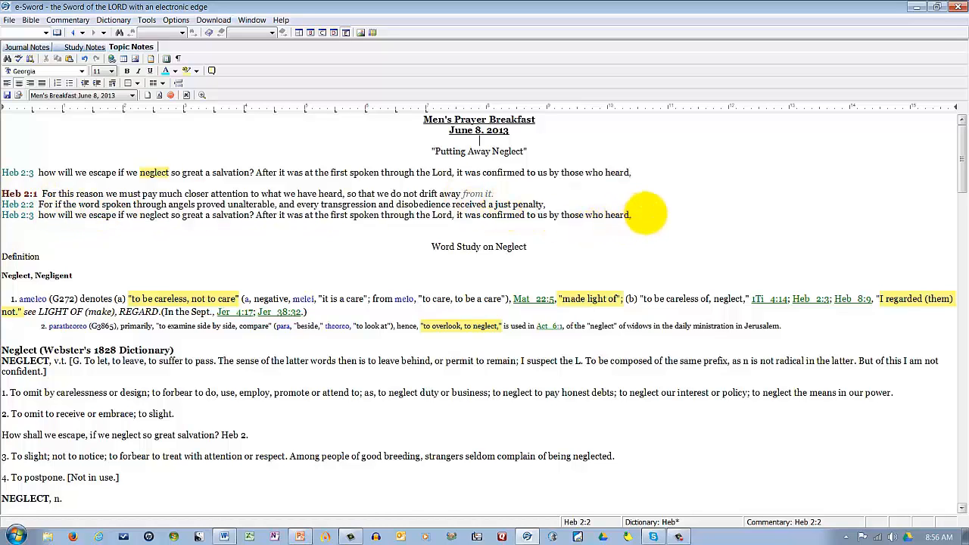
{"action": "scroll", "coordinate": [132, 303], "scroll_direction": "down", "scroll_amount": 3}
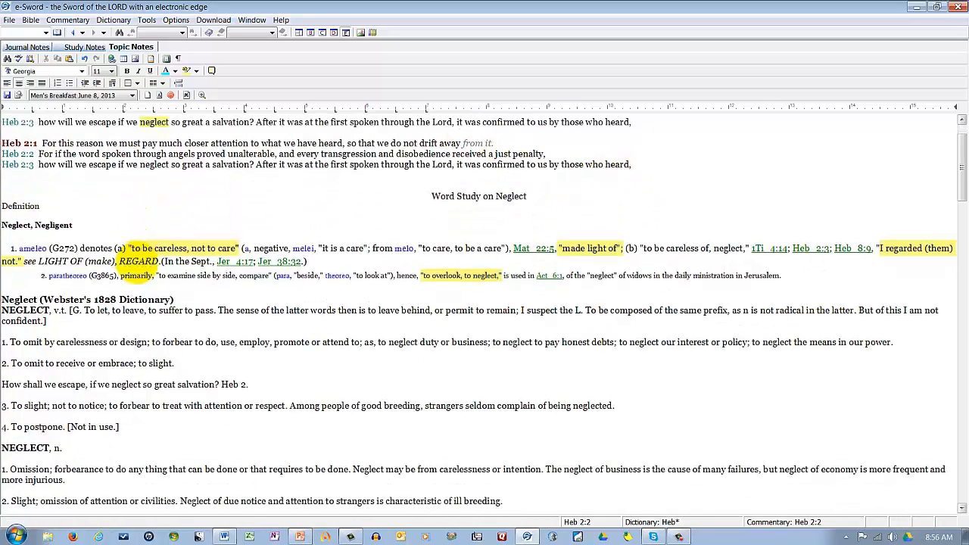
{"action": "scroll", "coordinate": [522, 333], "scroll_direction": "down", "scroll_amount": 1}
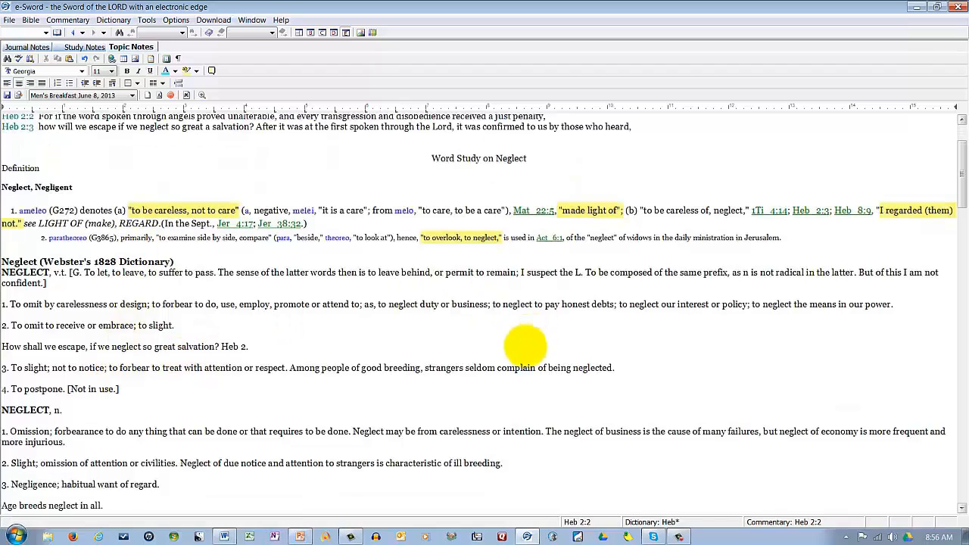
{"action": "scroll", "coordinate": [525, 340], "scroll_direction": "down", "scroll_amount": 1}
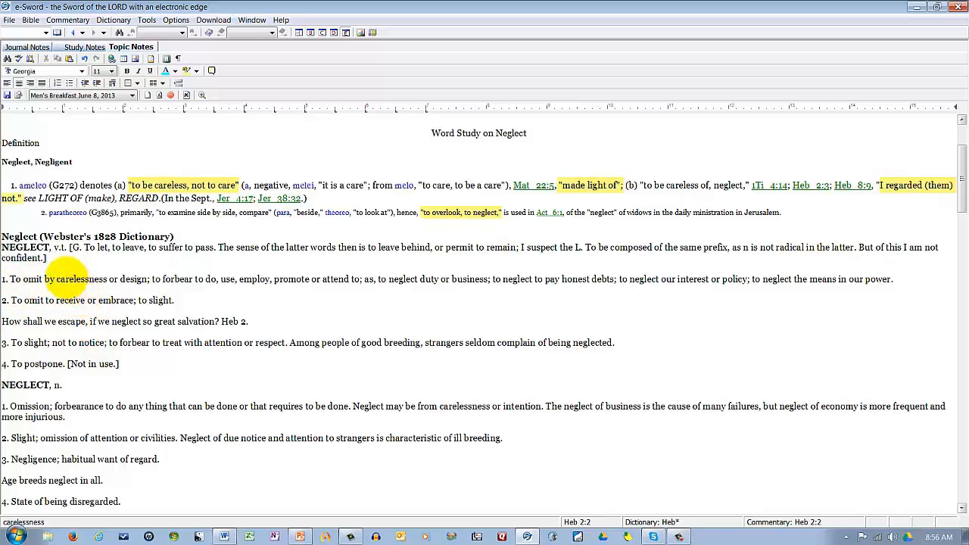
{"action": "left_click_drag", "start_coordinate": [57, 274], "coordinate": [95, 277]}
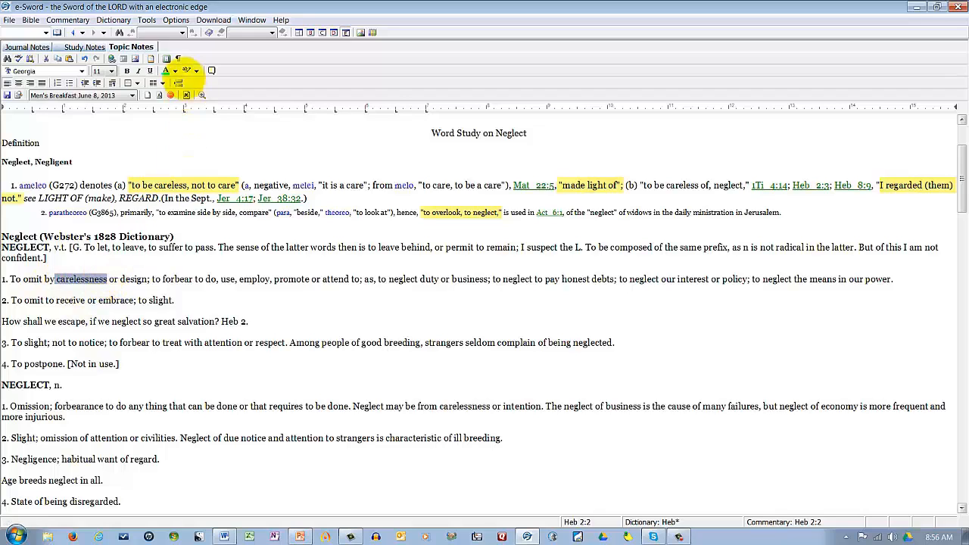
{"action": "left_click", "coordinate": [187, 68]}
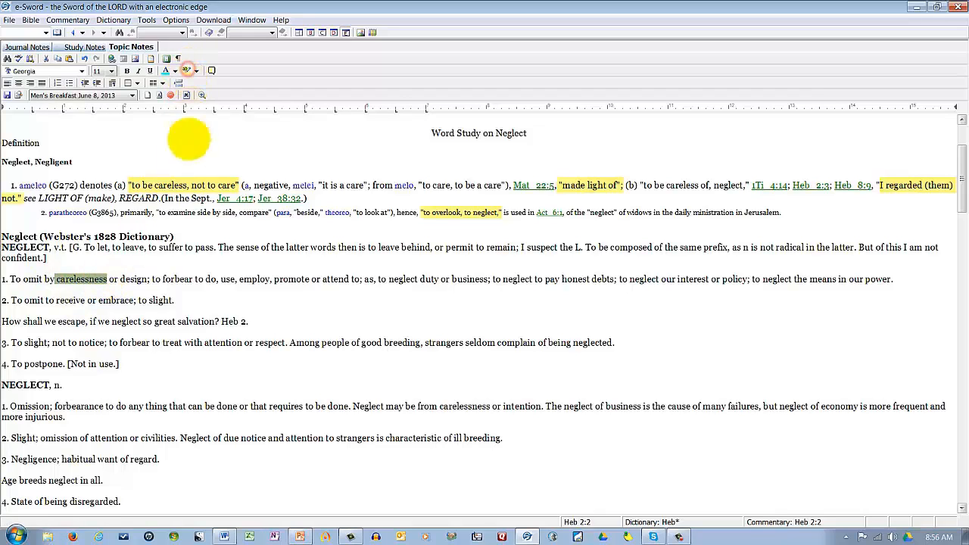
{"action": "left_click", "coordinate": [288, 386]}
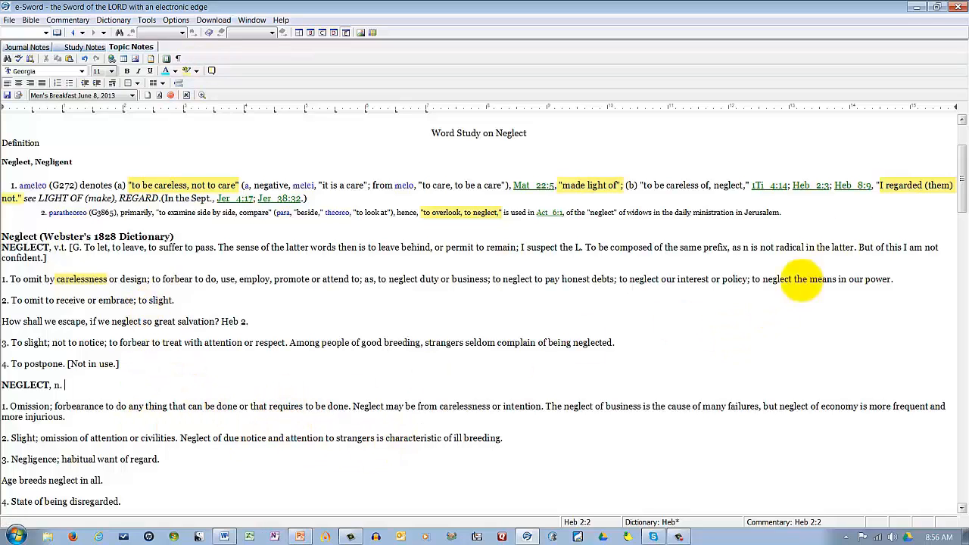
Step: Review the Uses (NASB) section of the topic notes, and restore the multi-pane layout
{"action": "left_click_drag", "start_coordinate": [958, 167], "coordinate": [947, 243]}
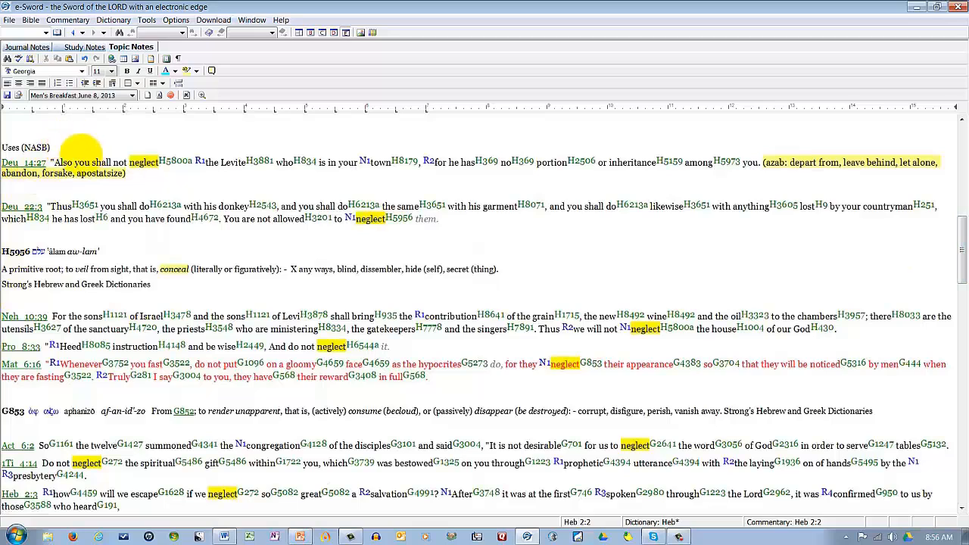
{"action": "mouse_move", "coordinate": [84, 205]}
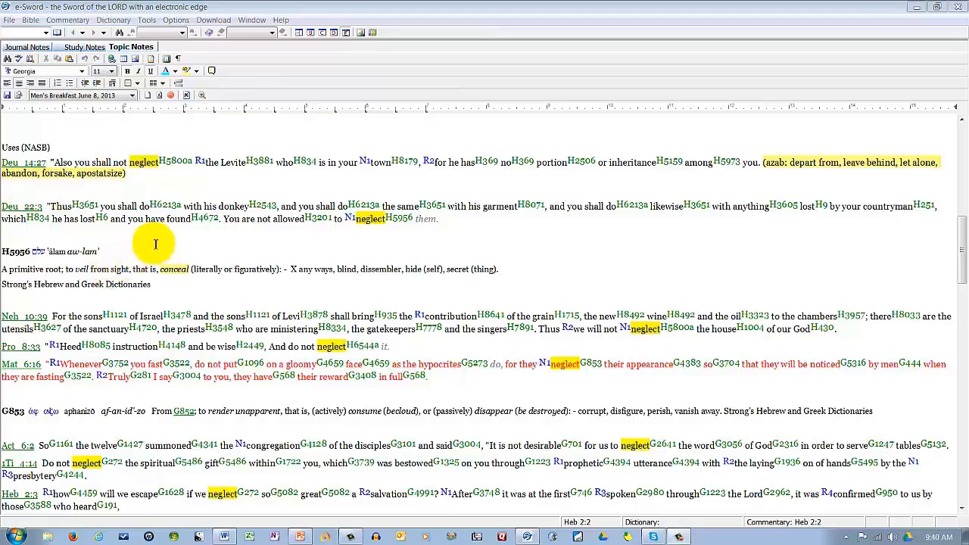
{"action": "left_click", "coordinate": [298, 33]}
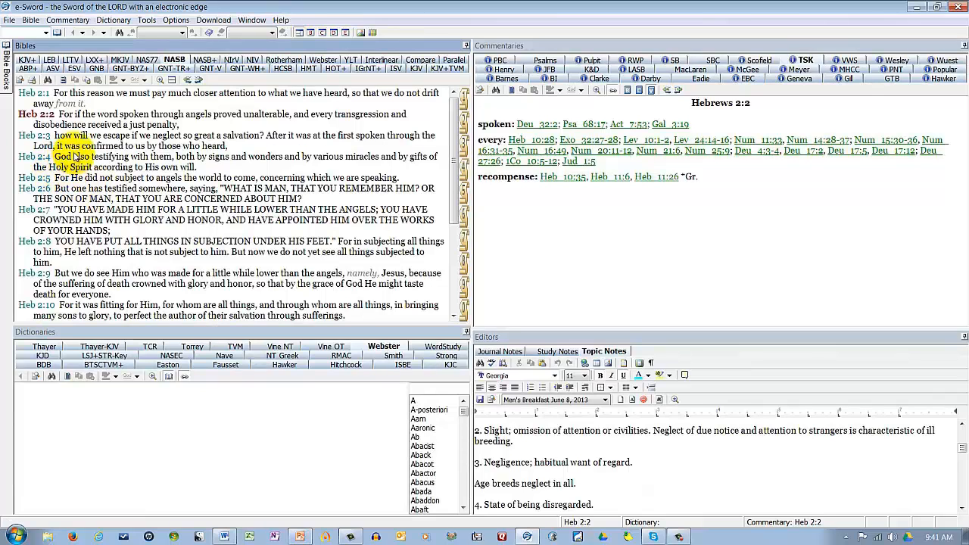
Step: Search the entire NASB Bible for "neglect", review the matching verses and the per-book summary, and close the search
{"action": "left_click", "coordinate": [119, 33]}
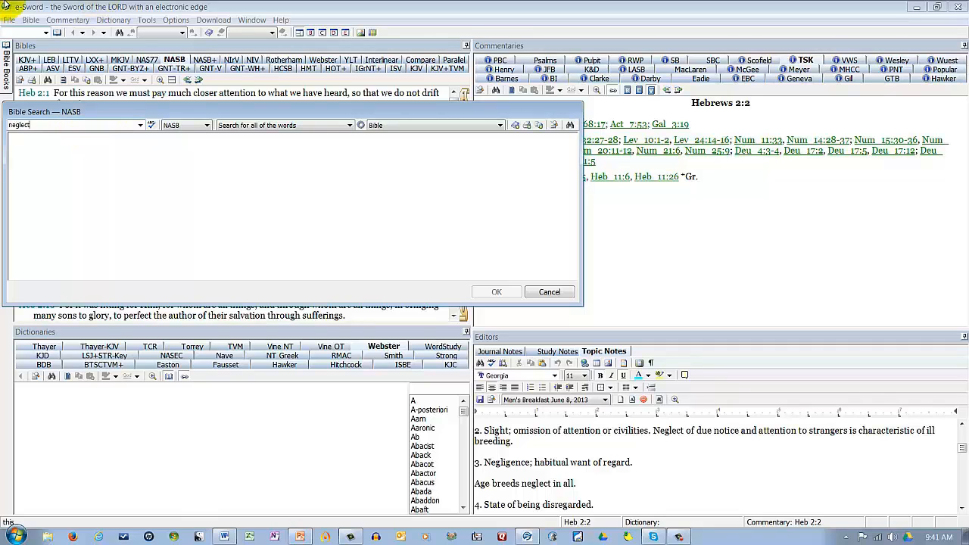
{"action": "left_click", "coordinate": [500, 126]}
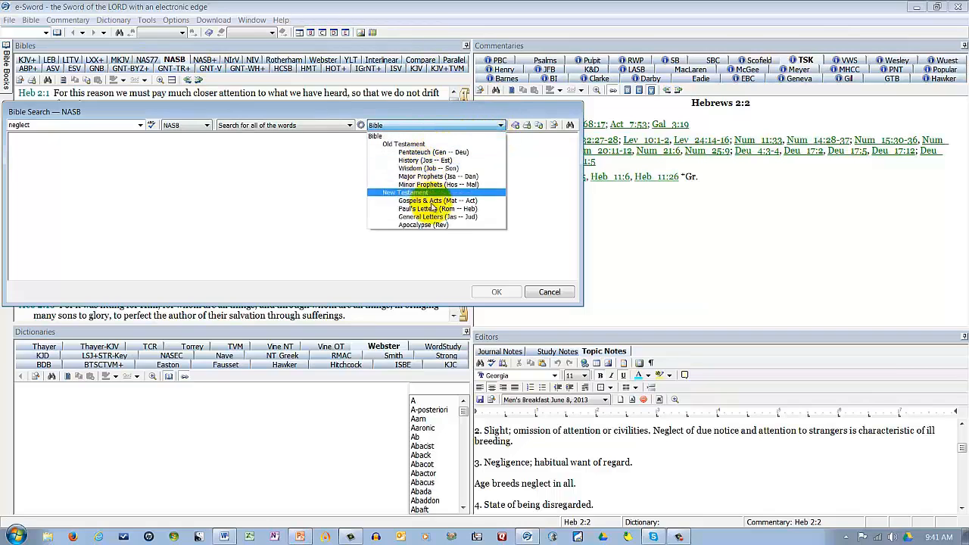
{"action": "left_click", "coordinate": [384, 135]}
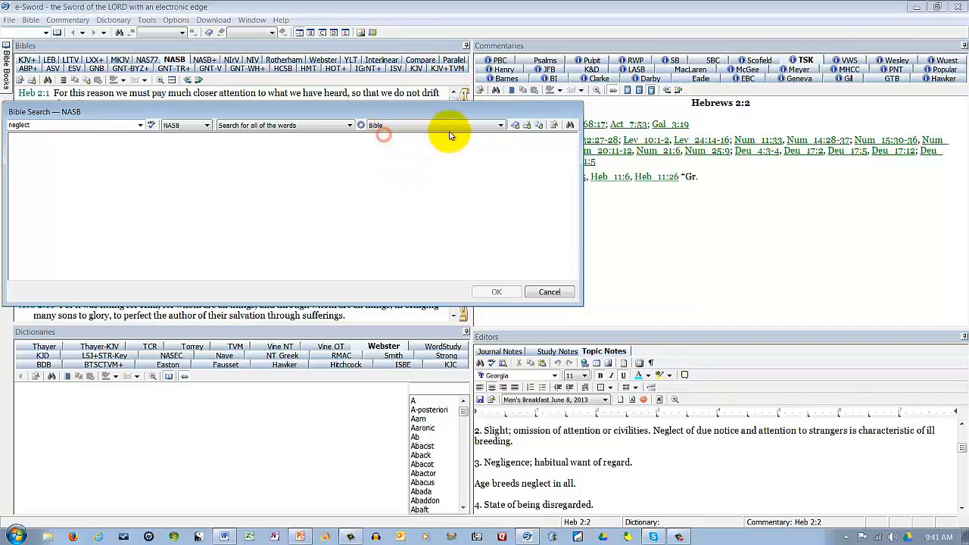
{"action": "left_click", "coordinate": [570, 125]}
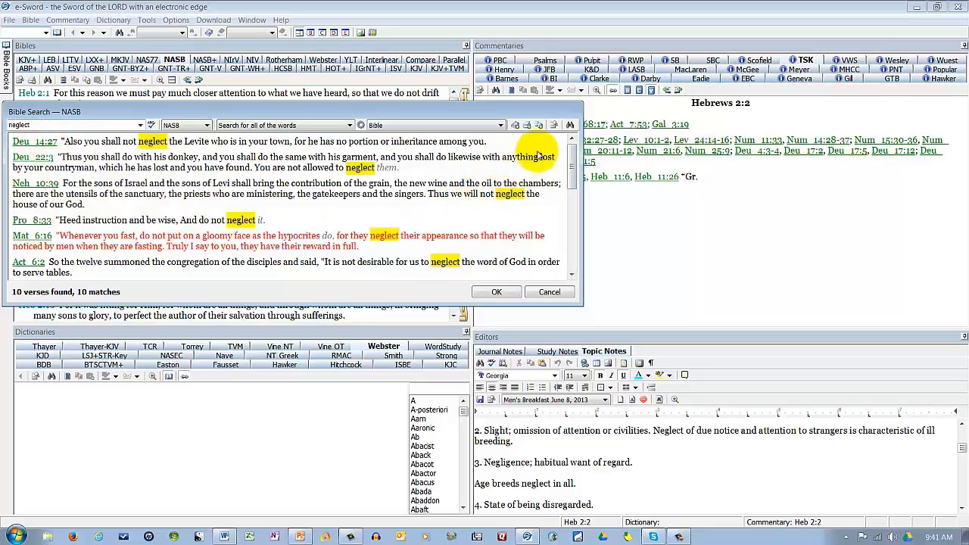
{"action": "left_click_drag", "start_coordinate": [573, 161], "coordinate": [564, 257]}
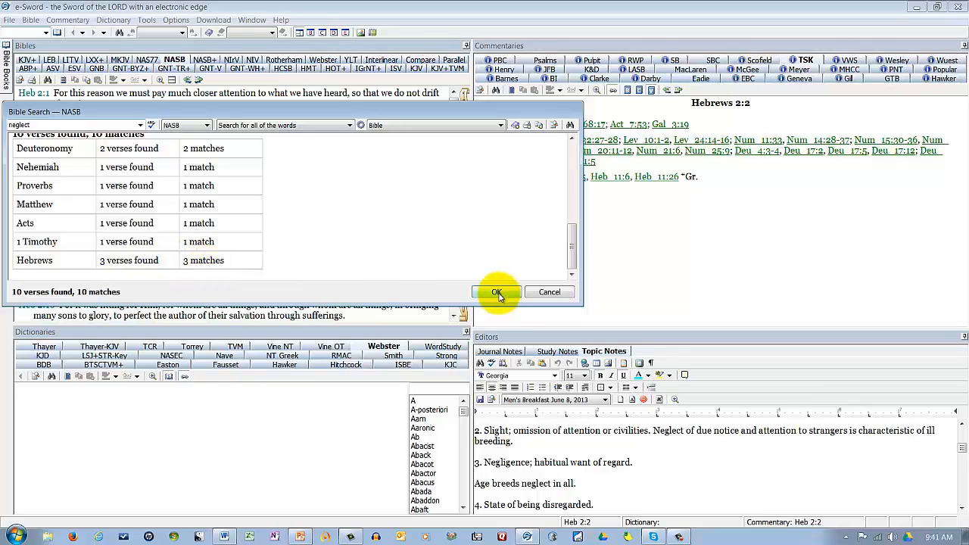
{"action": "left_click_drag", "start_coordinate": [572, 240], "coordinate": [576, 160]}
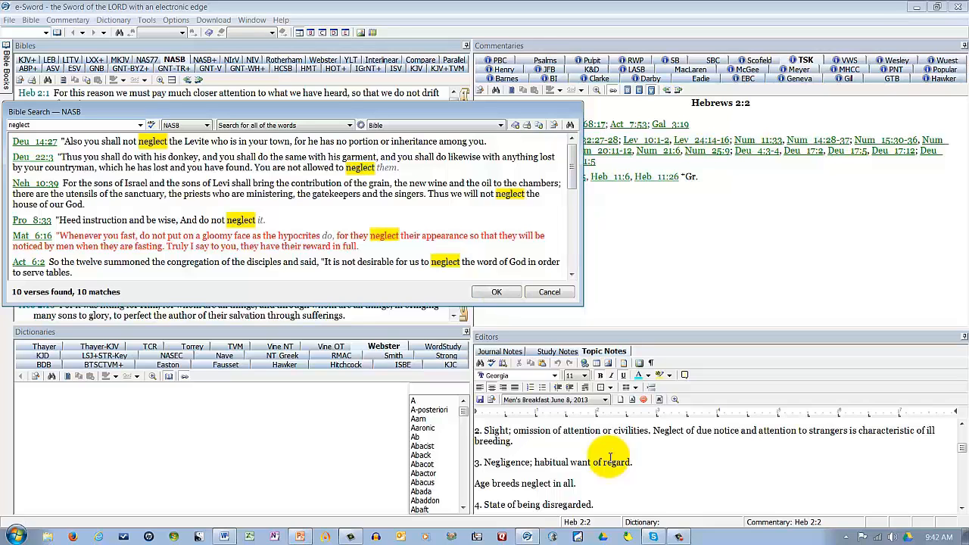
{"action": "left_click", "coordinate": [494, 293]}
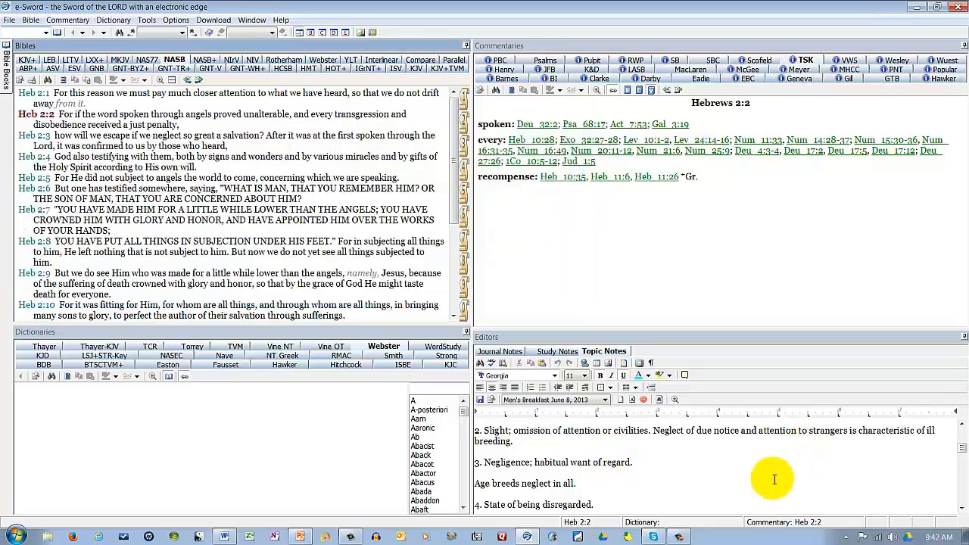
Step: Read the topic notes full-window through to the Application Questions, check the print preview, and restore the multi-pane layout
{"action": "left_click", "coordinate": [735, 480]}
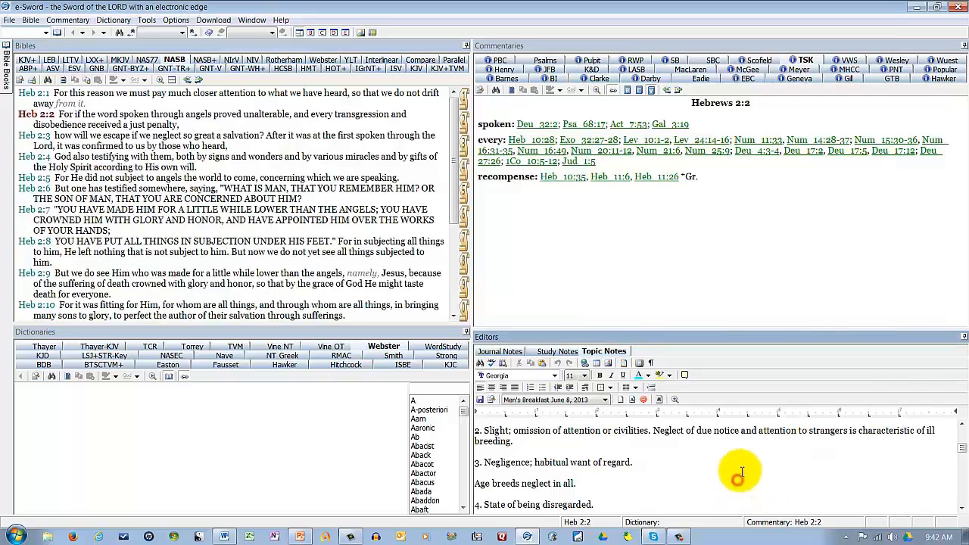
{"action": "left_click", "coordinate": [345, 32]}
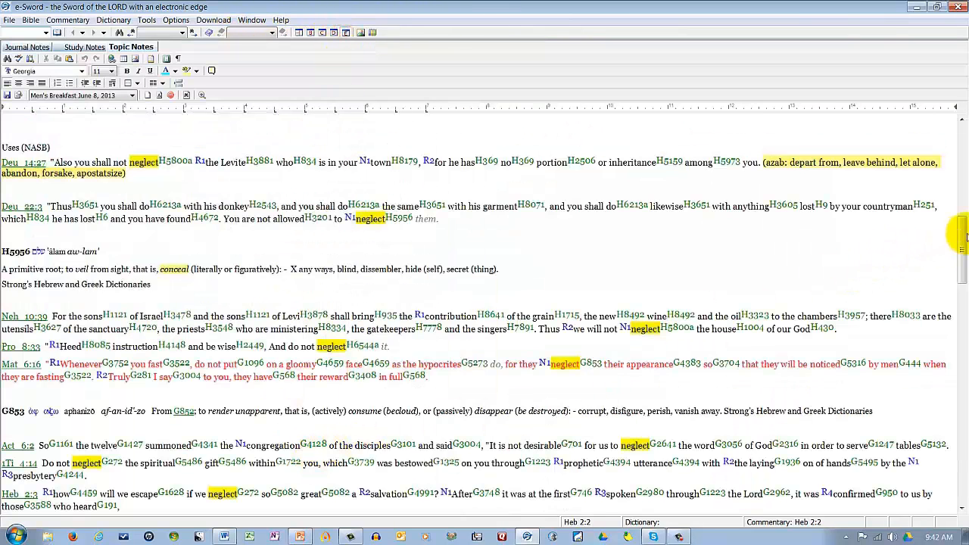
{"action": "left_click_drag", "start_coordinate": [963, 261], "coordinate": [956, 425]}
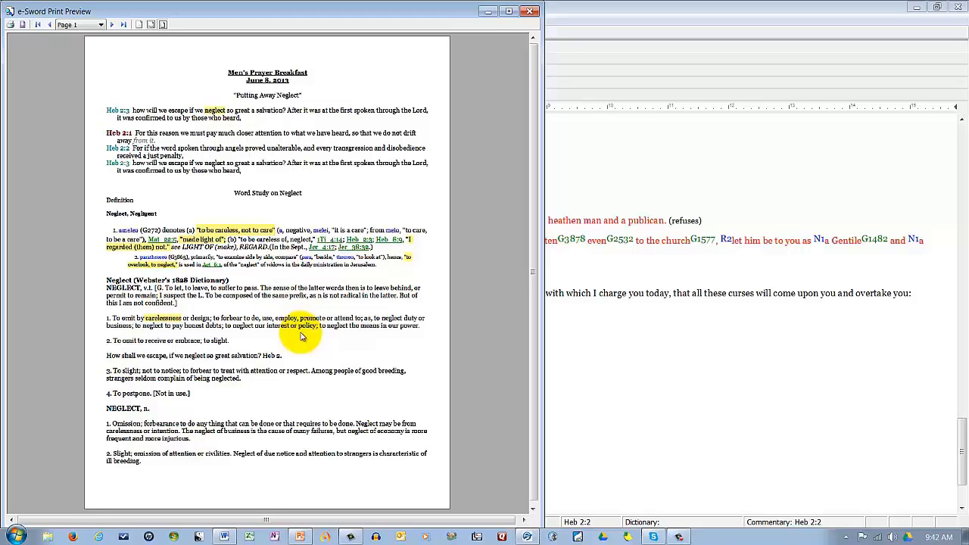
{"action": "left_click", "coordinate": [531, 10]}
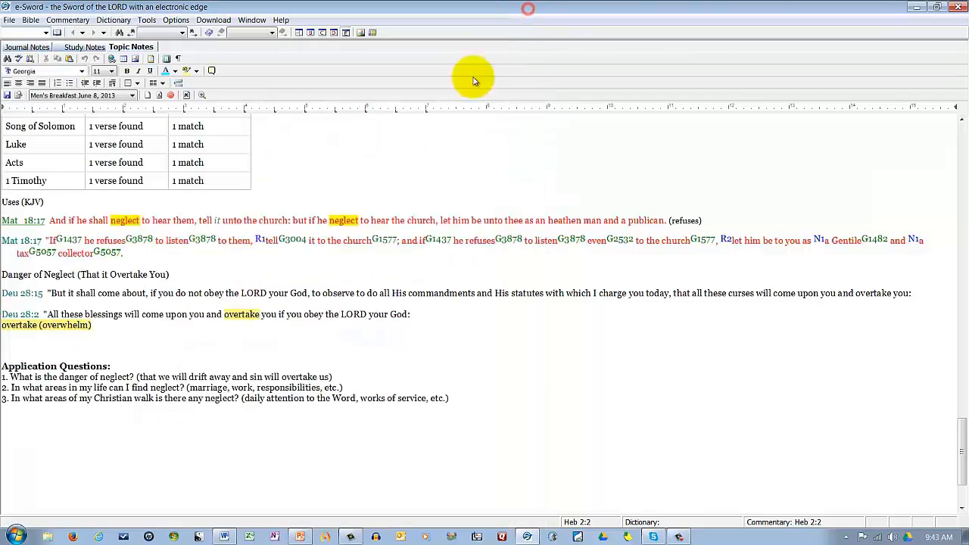
{"action": "left_click", "coordinate": [298, 32]}
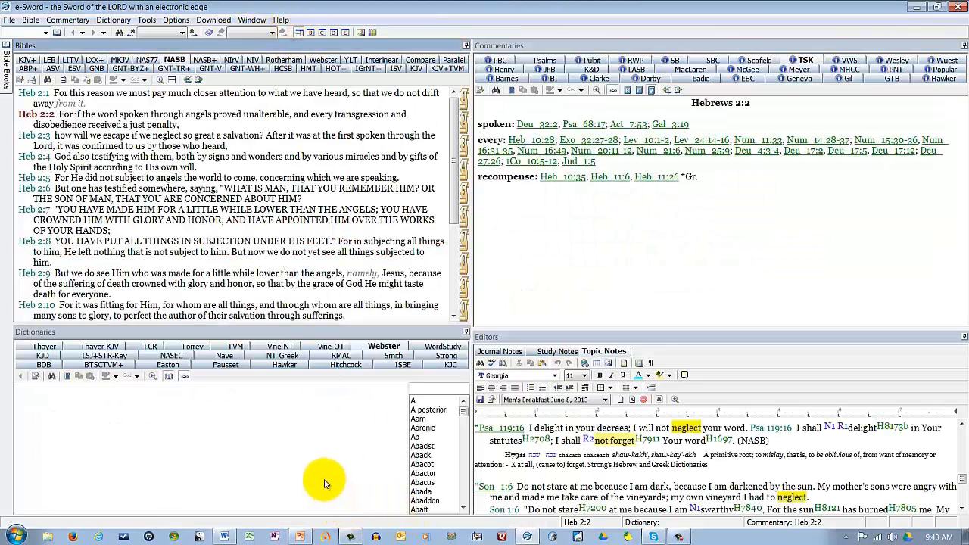